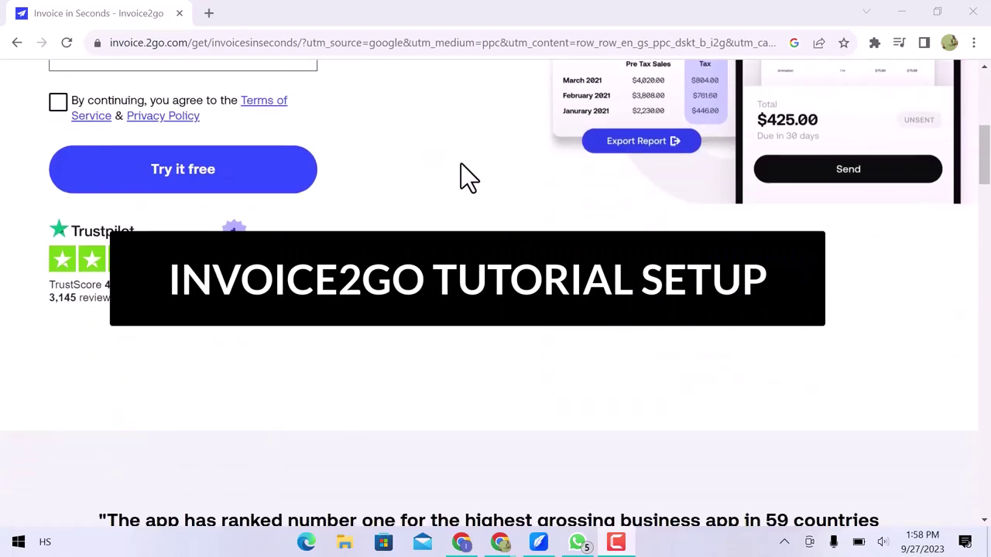
# Open the free-trial sign-up form and continue with a Google account.
pyautogui.scroll(-14, 460, 164)
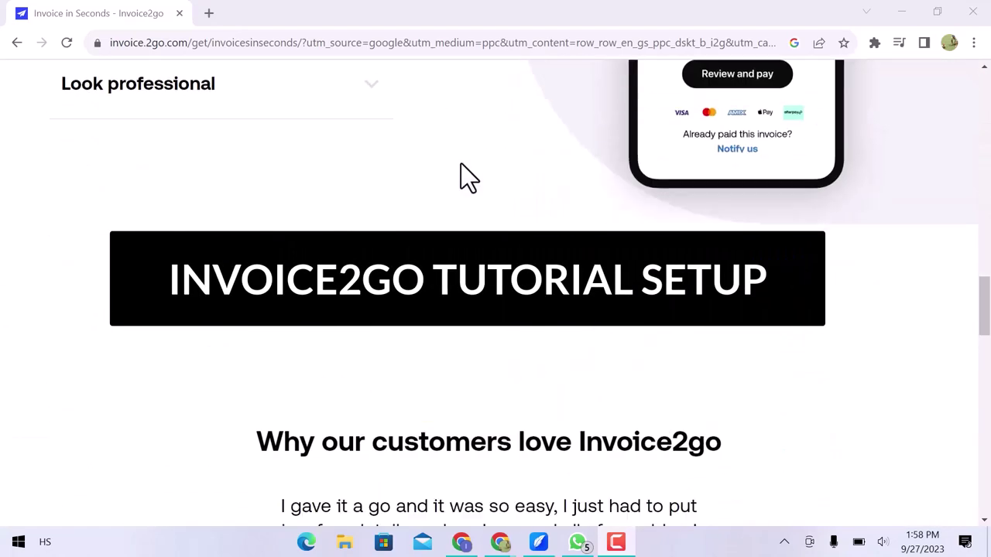
pyautogui.scroll(-6, 461, 163)
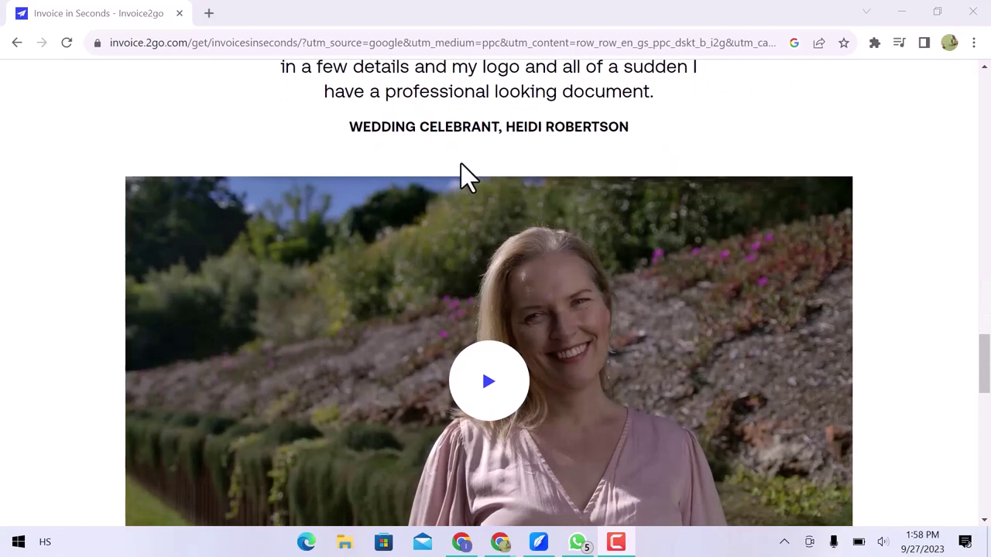
pyautogui.scroll(-4, 461, 163)
pyautogui.scroll(-6, 461, 163)
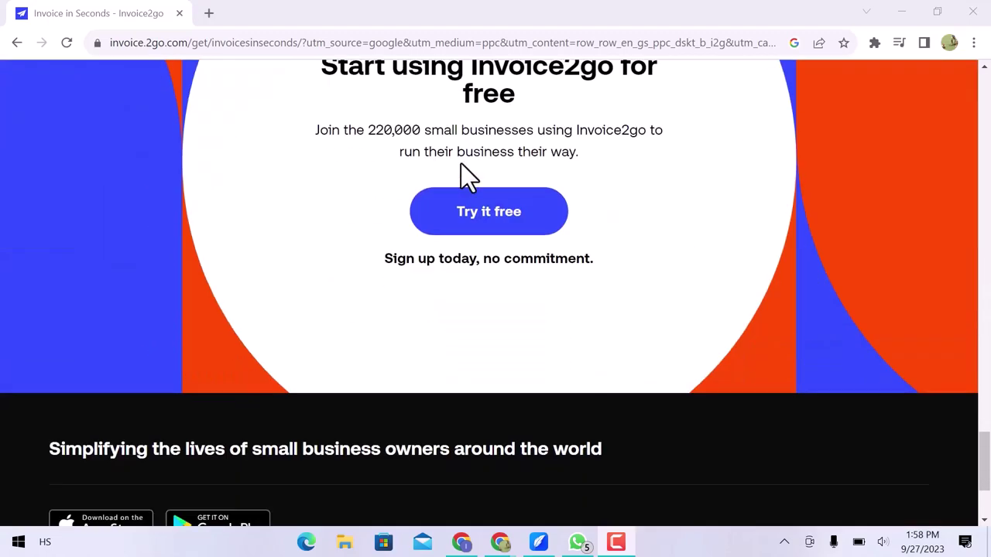
pyautogui.click(472, 211)
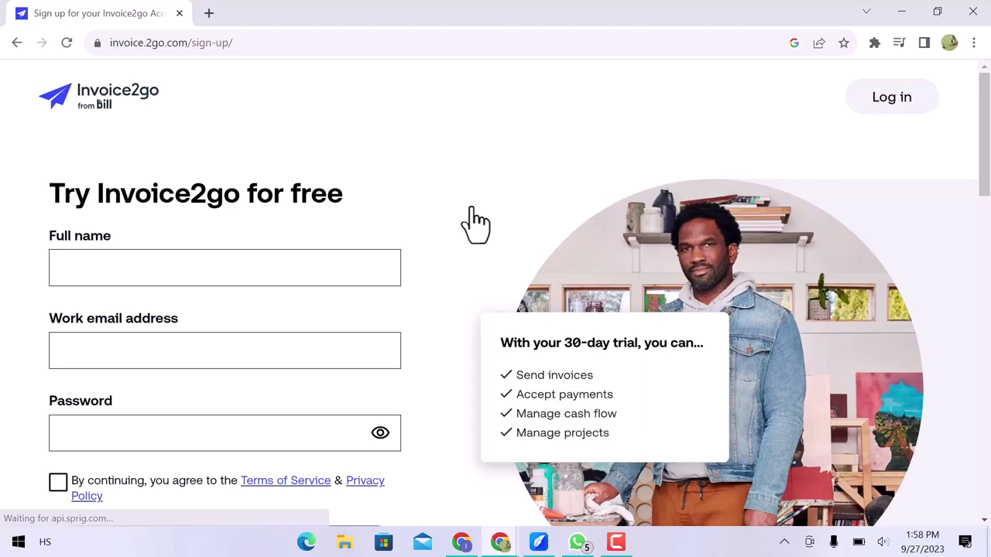
pyautogui.scroll(-3, 471, 206)
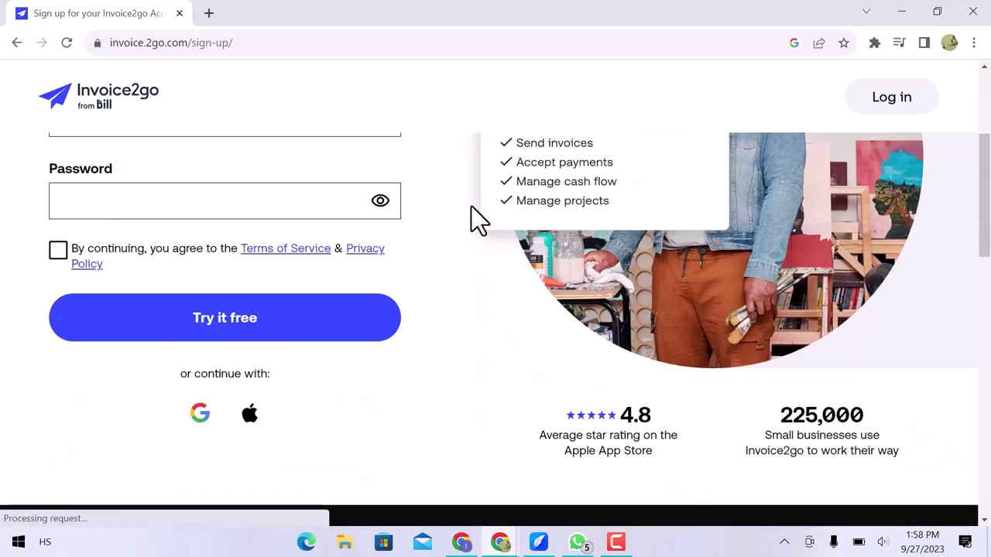
pyautogui.click(200, 412)
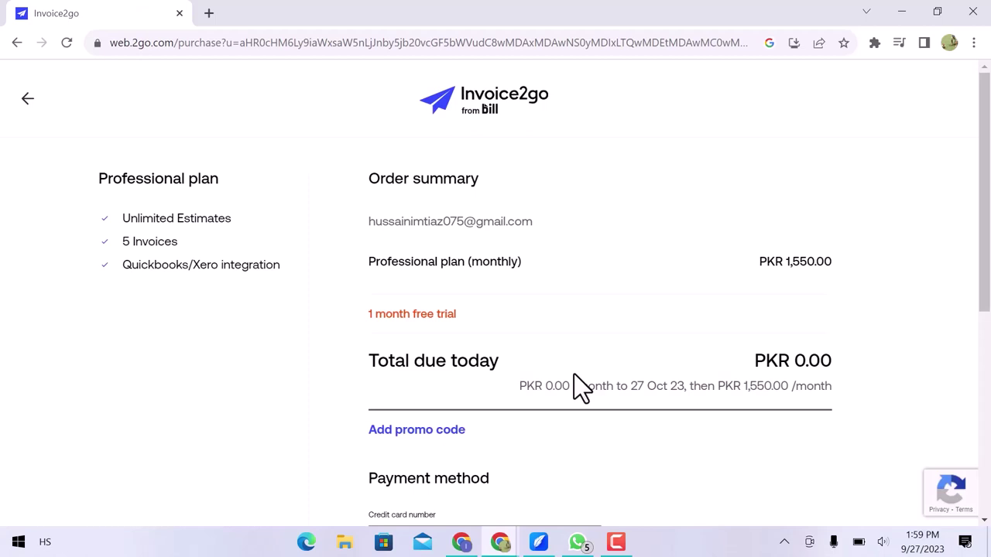
# Buy the Professional plan's one-month free trial with the entered card details.
pyautogui.scroll(-3, 574, 375)
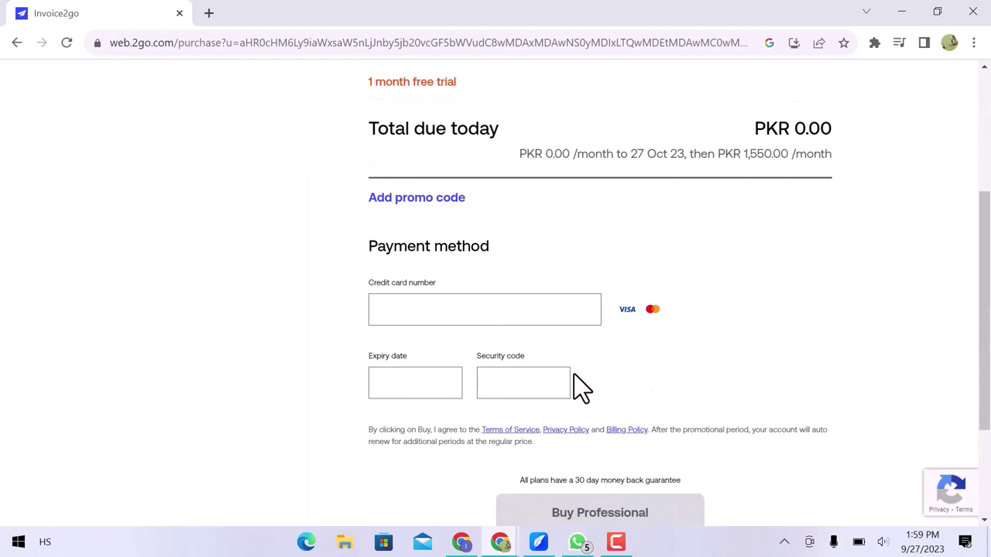
pyautogui.scroll(-1, 573, 374)
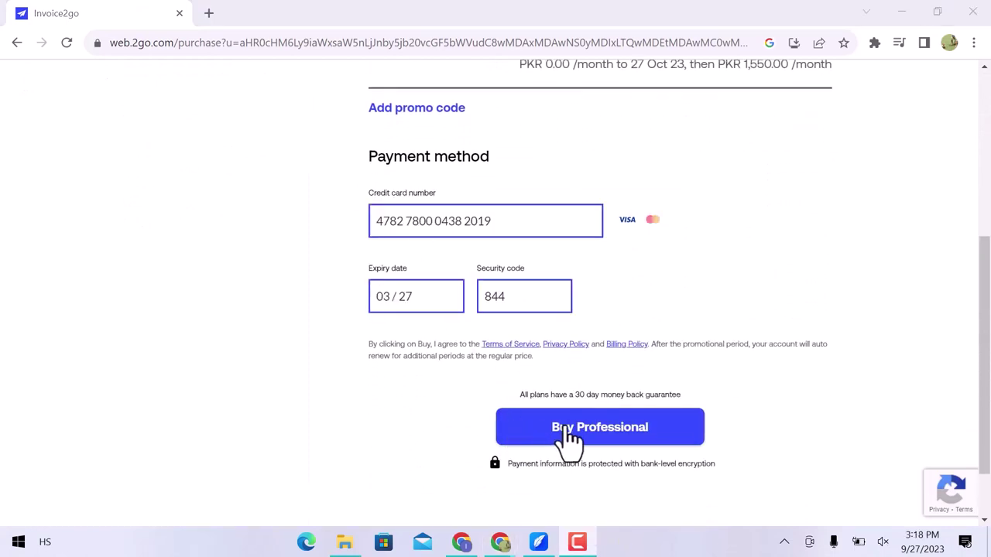
pyautogui.click(566, 430)
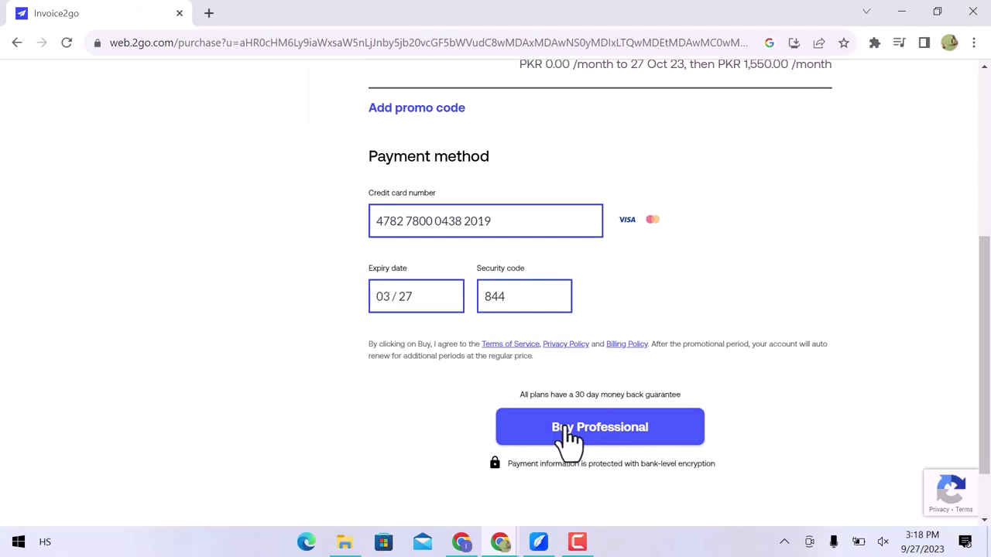
pyautogui.click(565, 431)
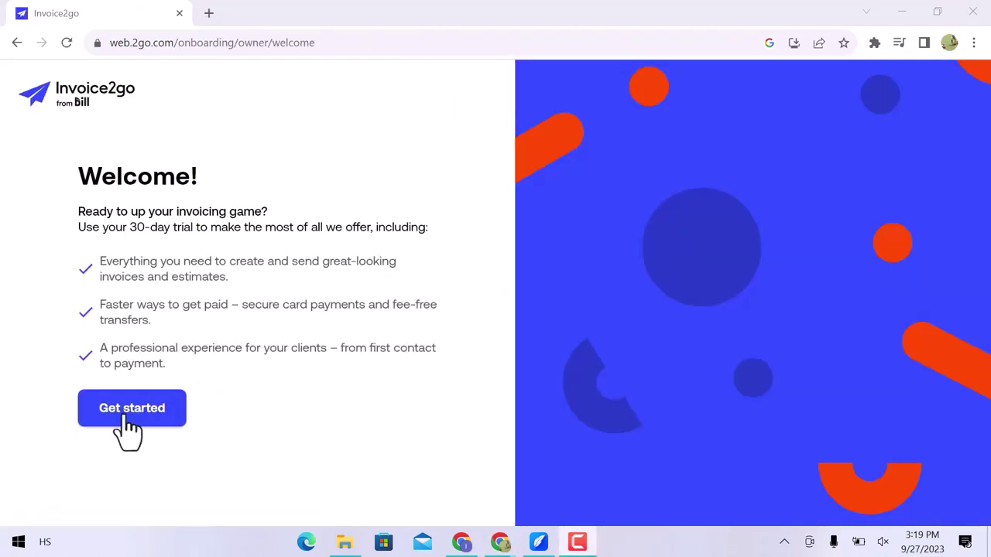
# Begin account setup with two-factor authentication turned off.
pyautogui.click(124, 418)
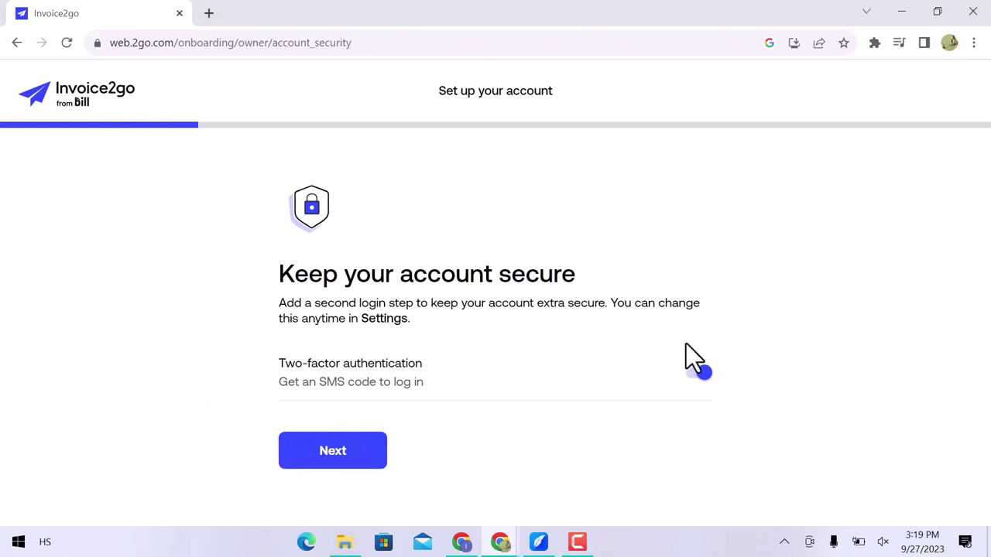
pyautogui.click(703, 373)
pyautogui.click(333, 452)
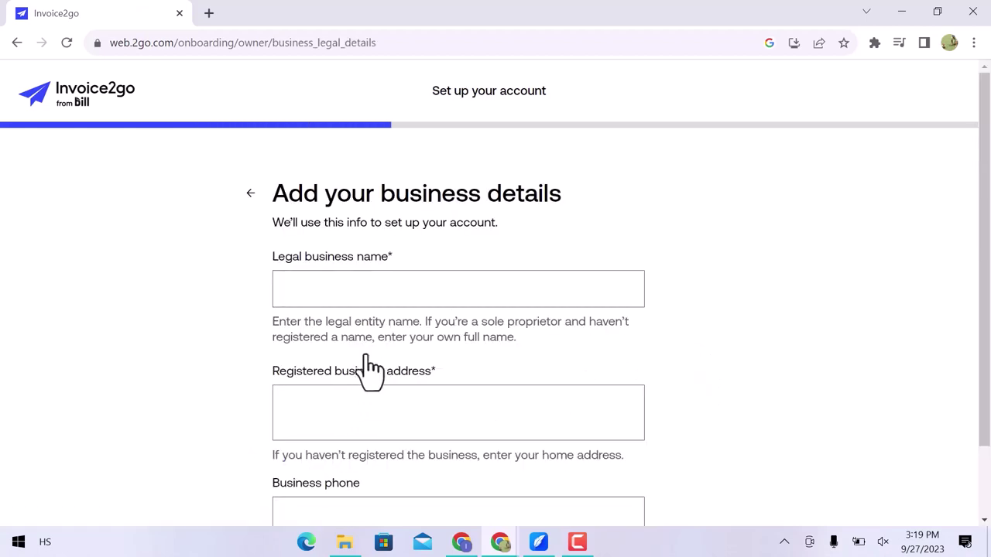
# Submit the business name, address and phone details, and skip adding a payment method.
pyautogui.click(386, 290)
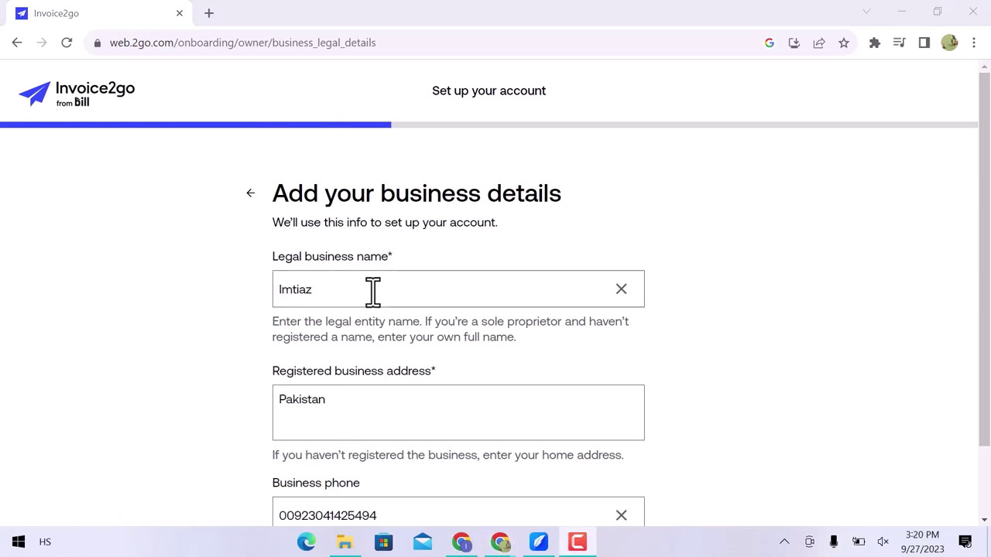
pyautogui.scroll(-2, 372, 291)
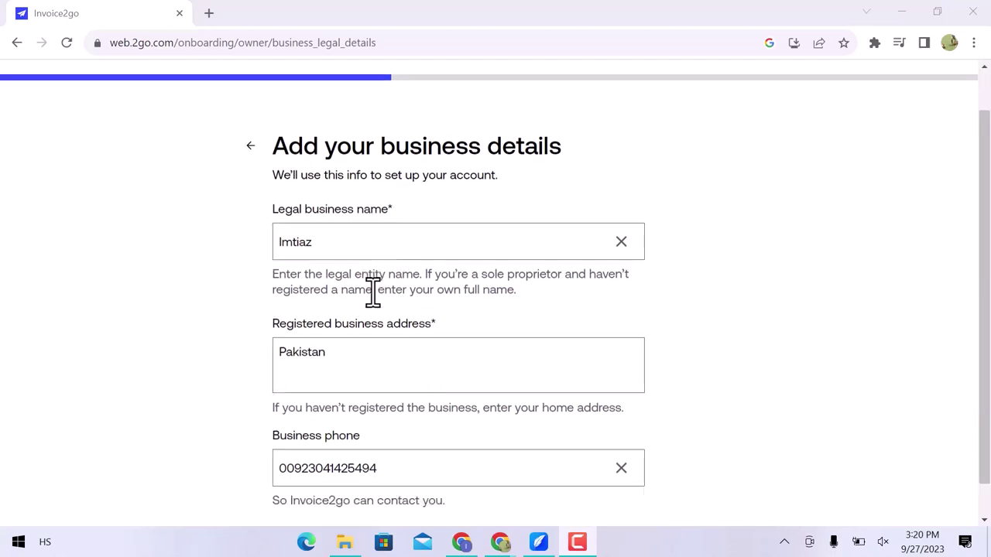
pyautogui.click(345, 511)
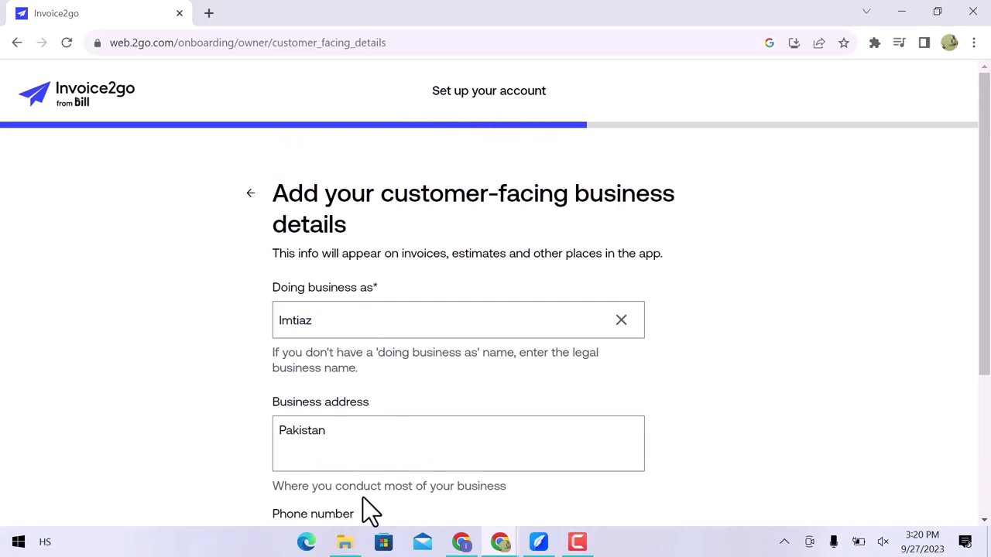
pyautogui.scroll(-3, 363, 498)
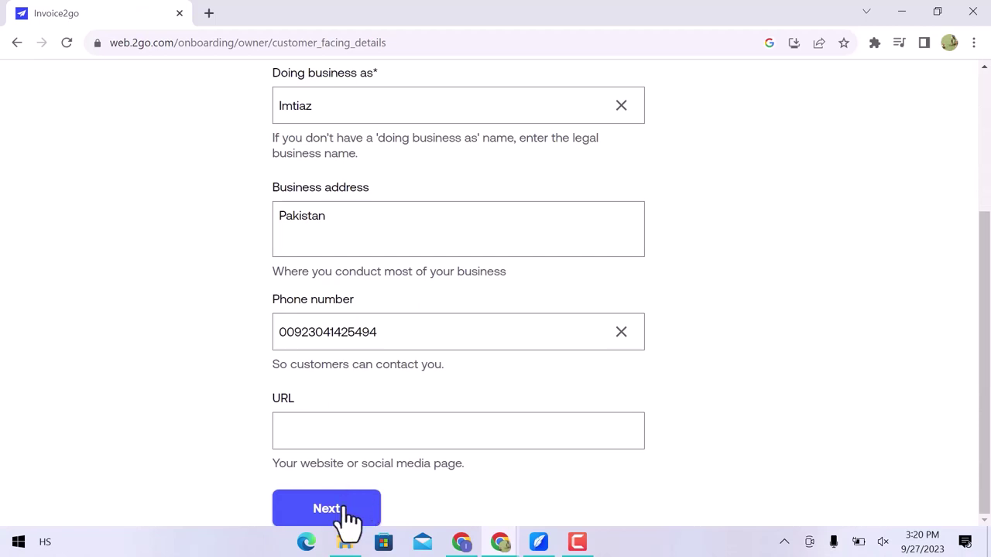
pyautogui.click(344, 519)
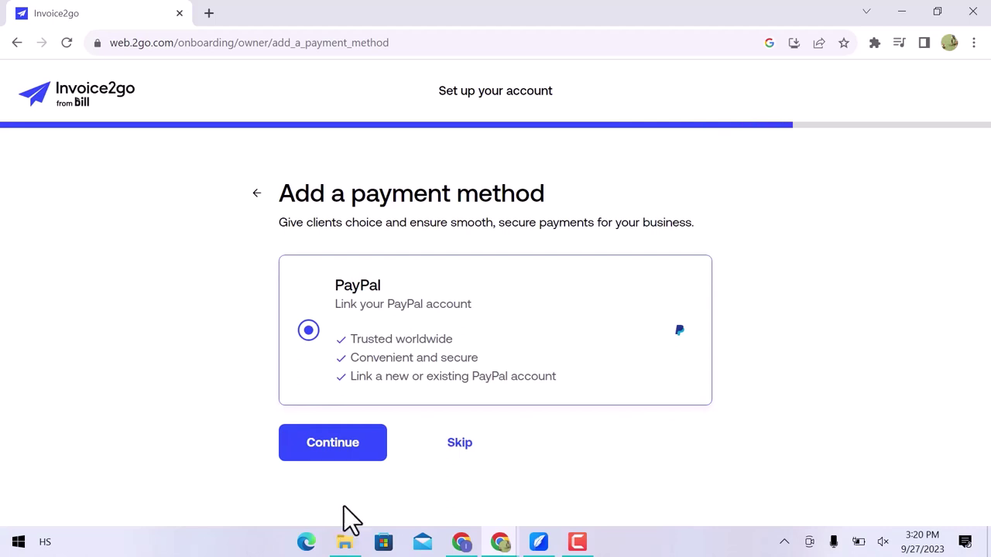
pyautogui.click(459, 445)
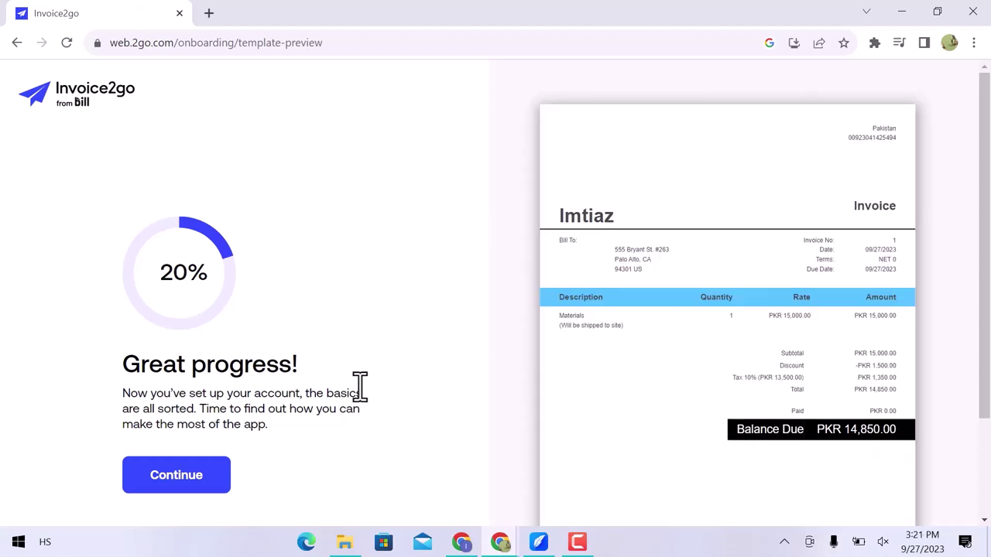
# Pick the Hip template in the invoice design step and save the choice.
pyautogui.click(199, 483)
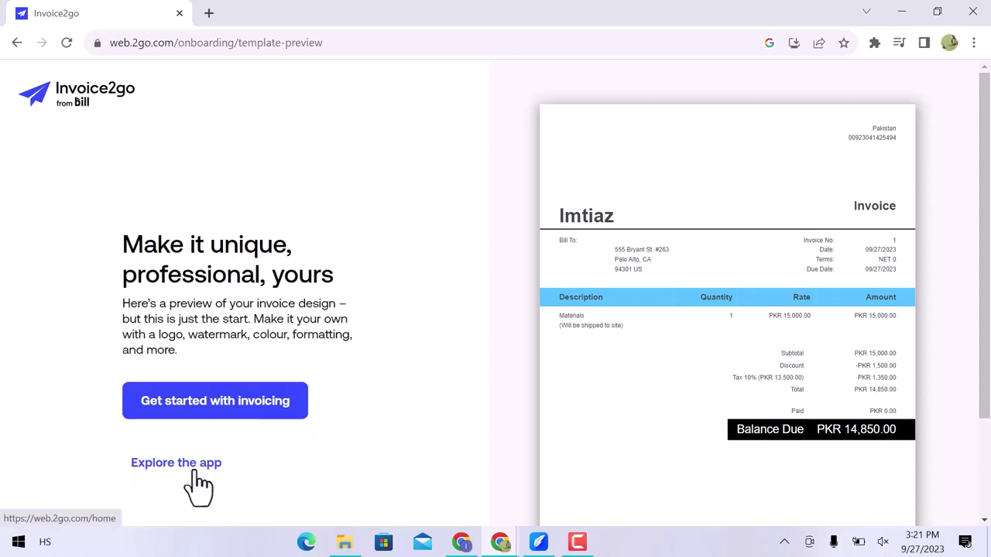
pyautogui.click(262, 410)
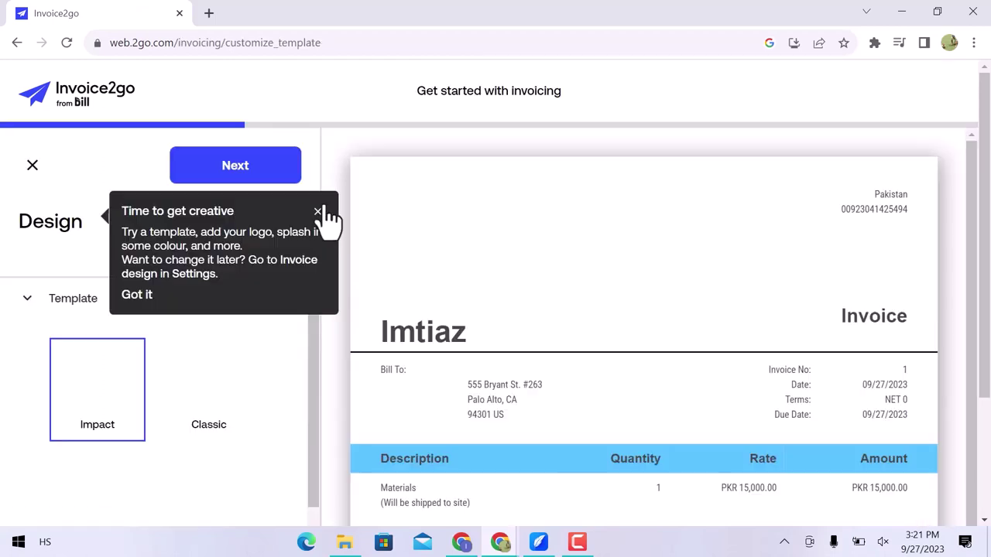
pyautogui.click(324, 214)
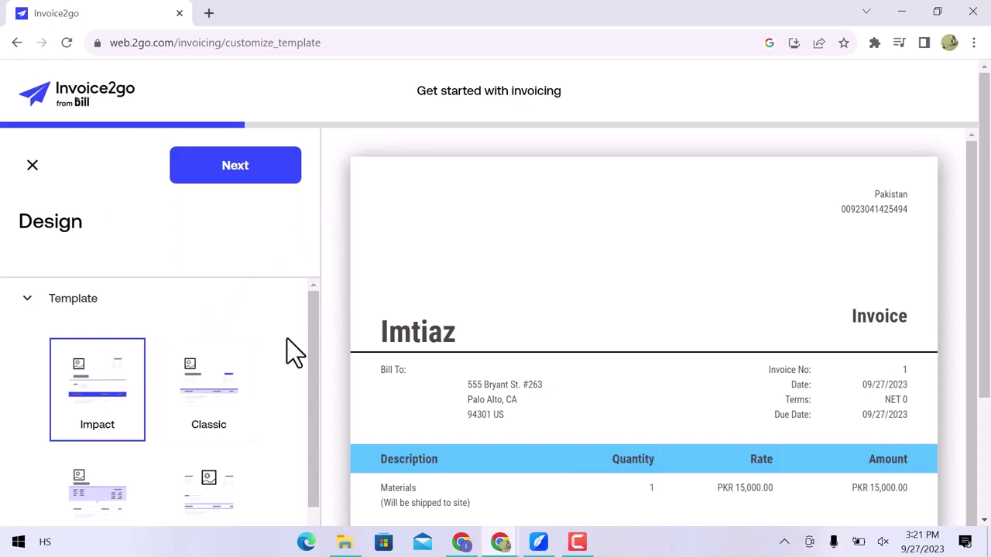
pyautogui.scroll(-2, 287, 338)
pyautogui.scroll(-3, 287, 338)
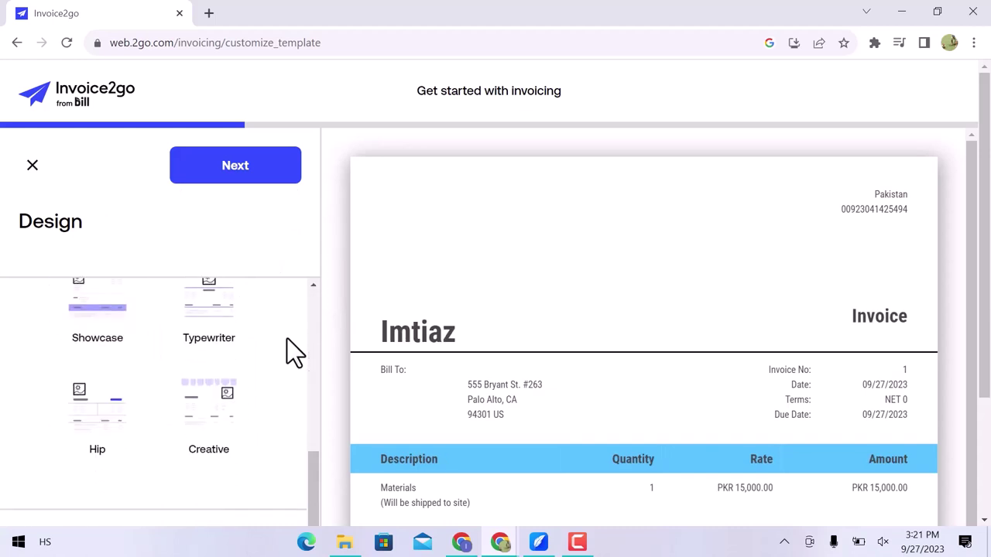
pyautogui.click(106, 425)
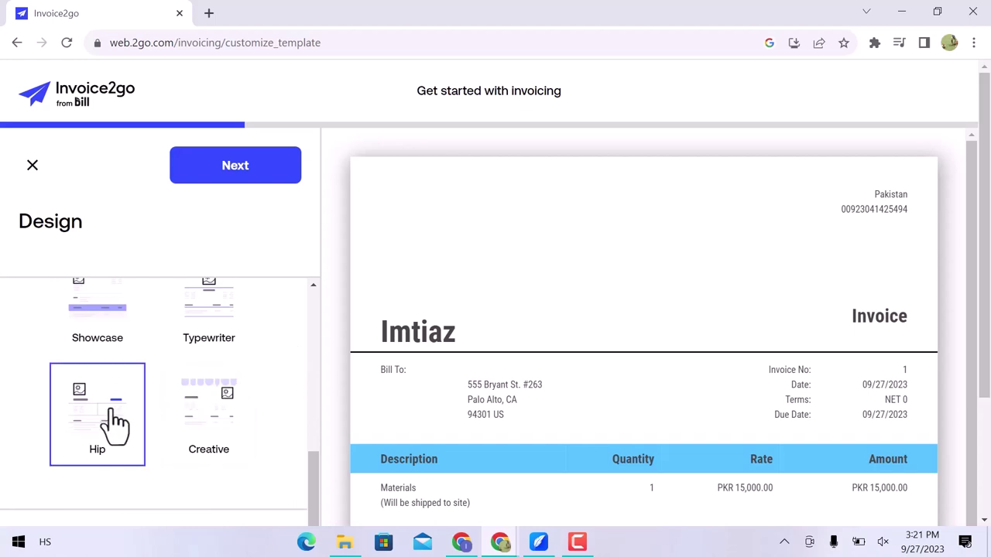
pyautogui.click(257, 190)
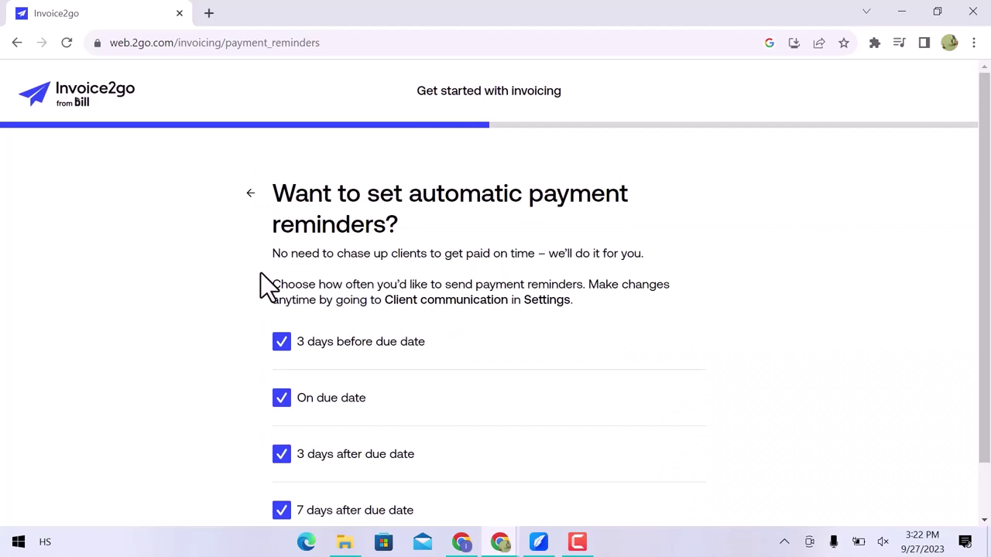
# Keep the four payment reminders, answer No for tax, and choose sending a test invoice.
pyautogui.scroll(-1, 263, 286)
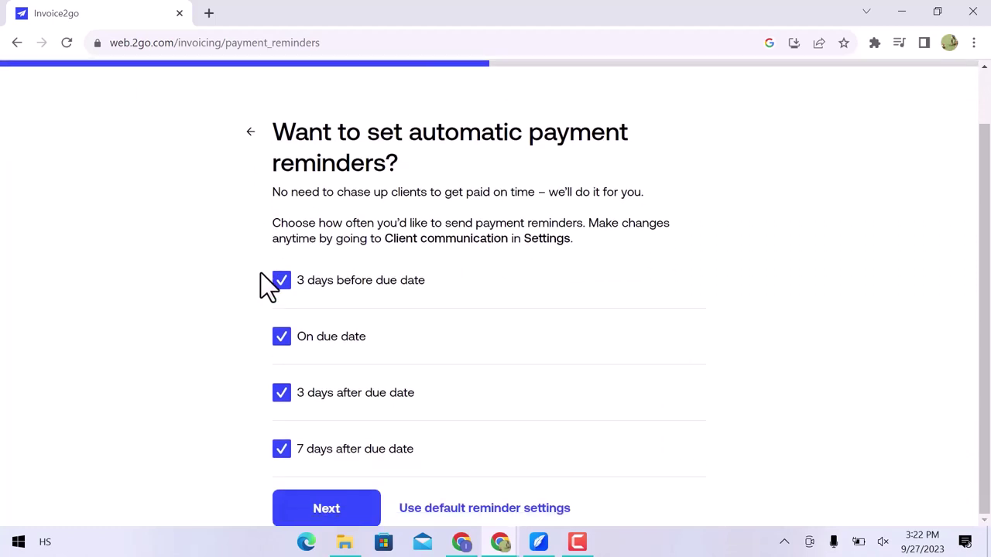
pyautogui.click(329, 519)
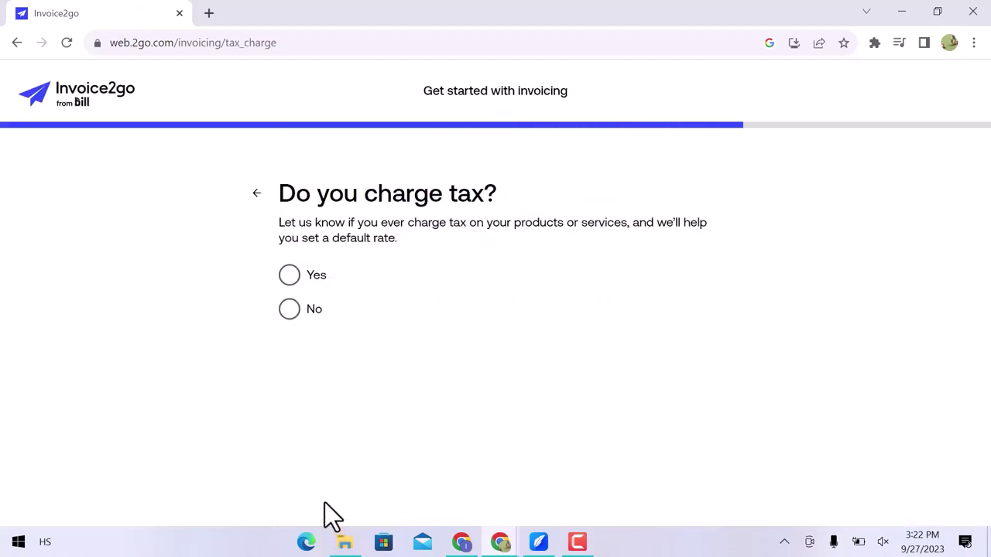
pyautogui.click(290, 310)
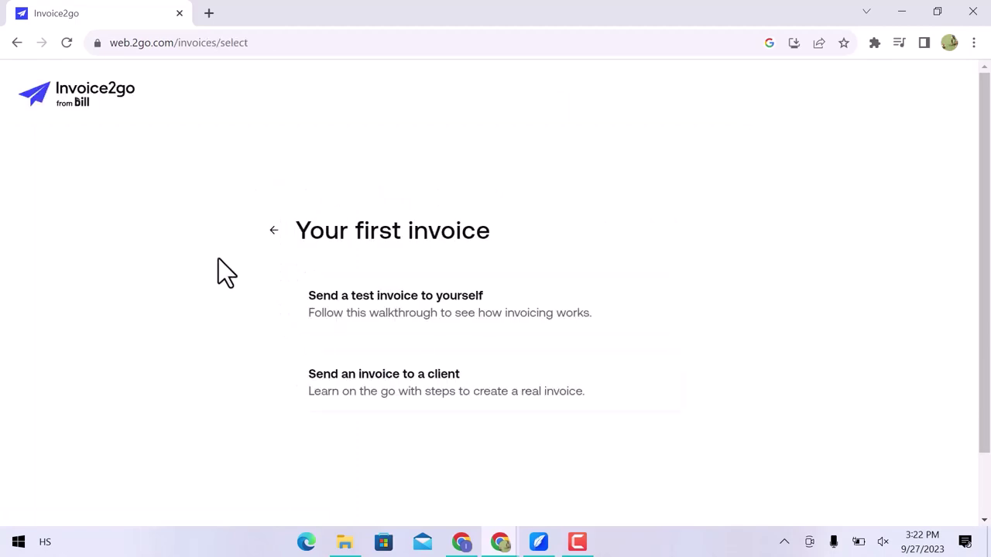
pyautogui.click(345, 338)
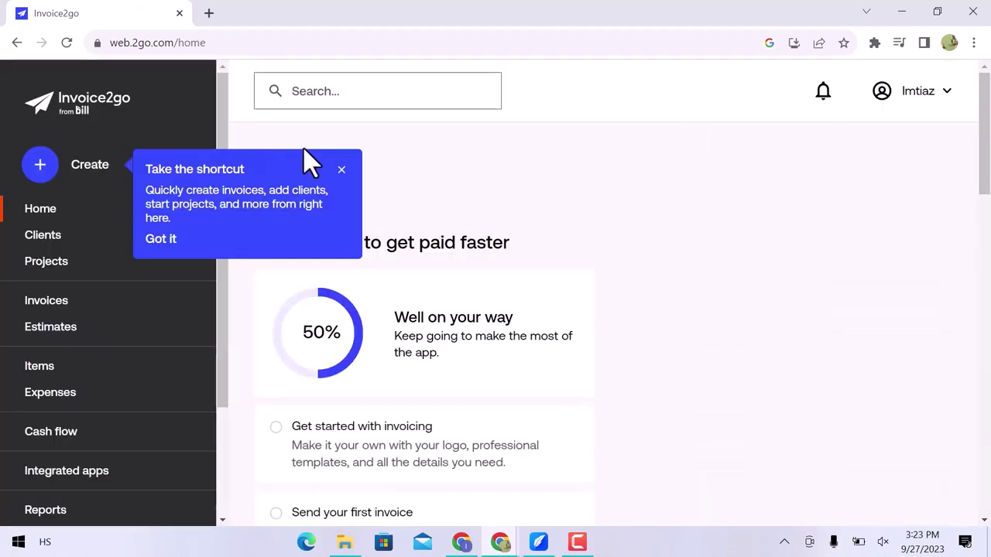
# Dismiss the Home popup and browse the Clients, Projects, Invoices and Estimates pages.
pyautogui.click(341, 169)
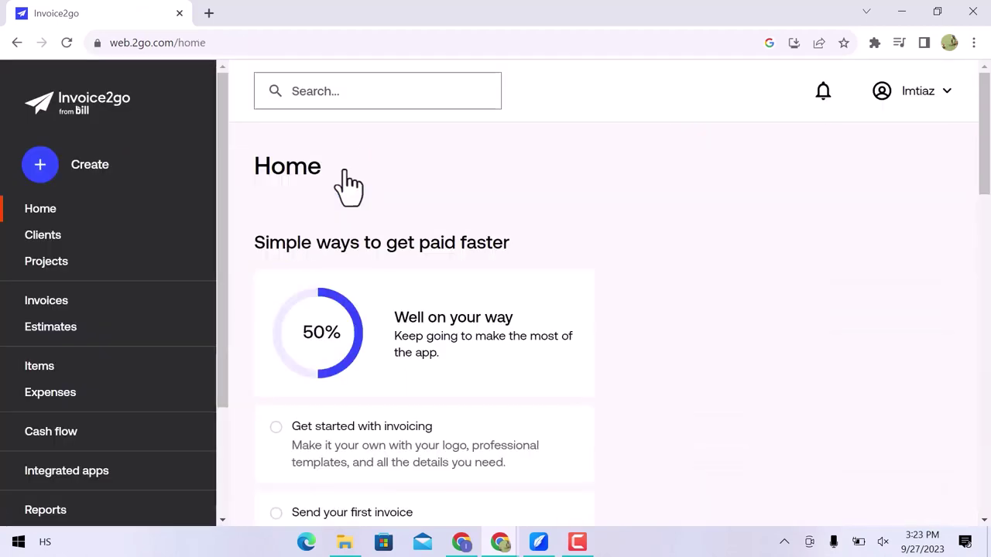
pyautogui.moveTo(281, 232); pyautogui.dragTo(312, 255)
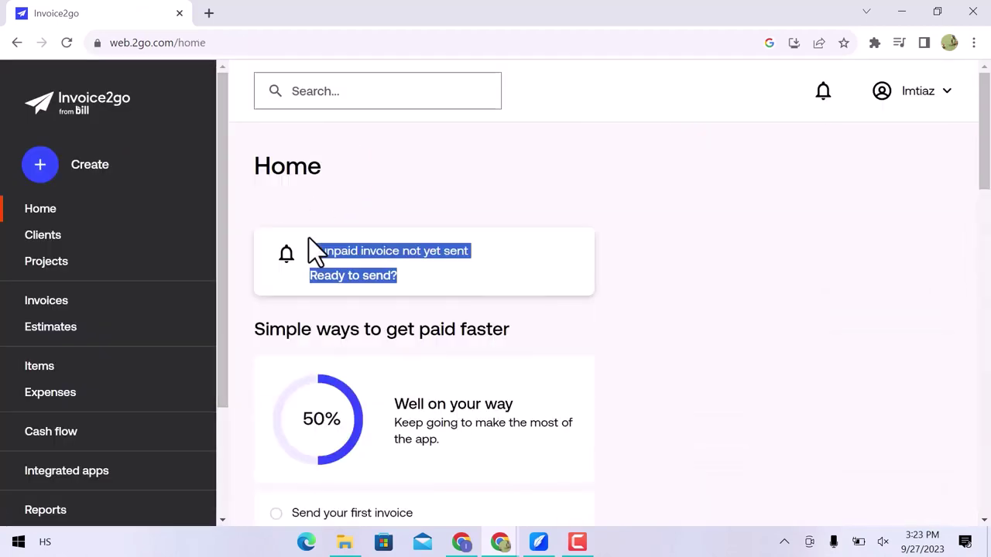
pyautogui.click(82, 235)
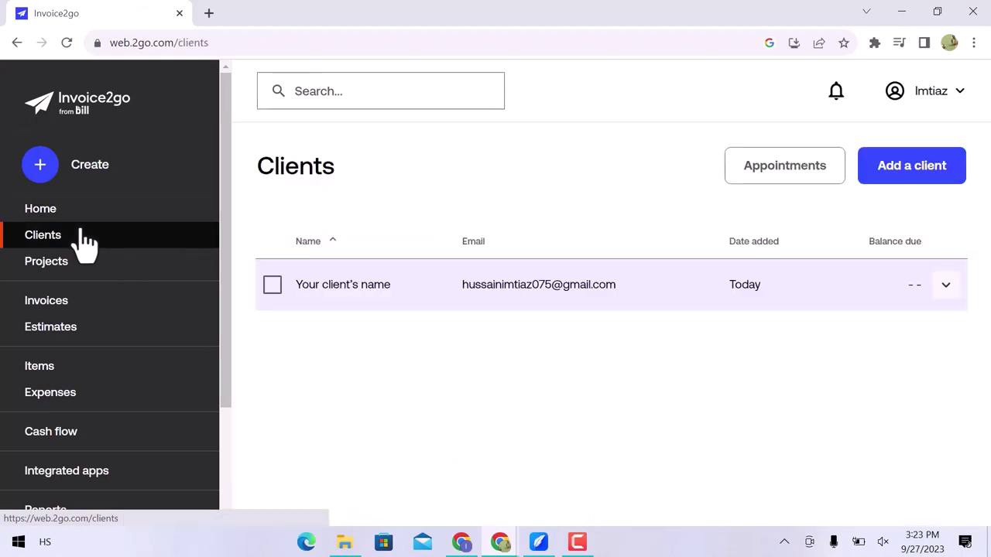
pyautogui.click(83, 274)
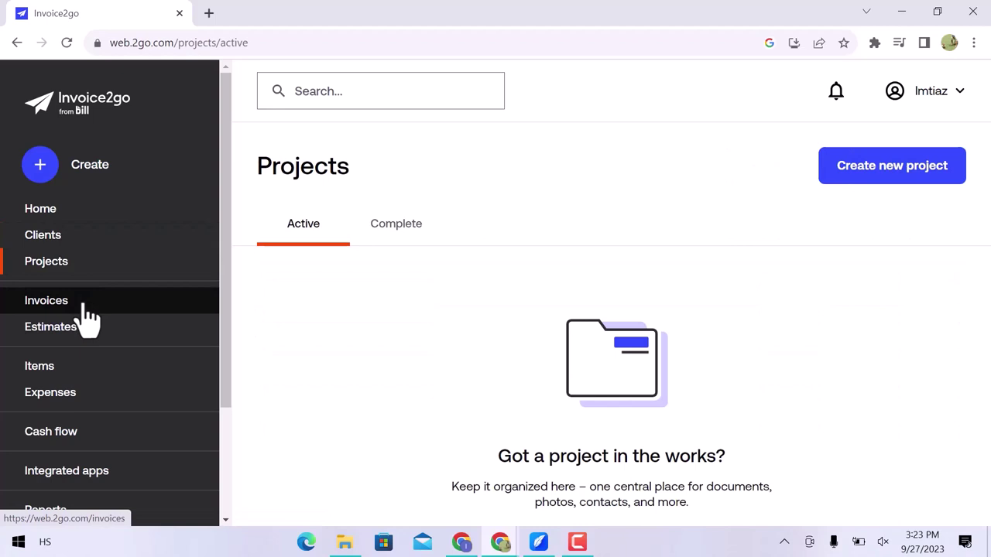
pyautogui.click(85, 305)
pyautogui.click(79, 333)
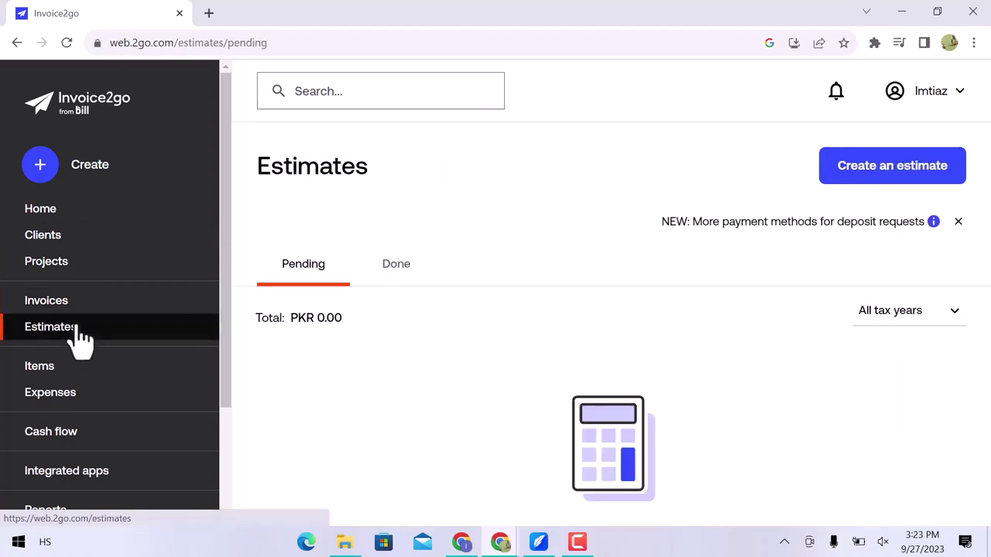
# Return to Clients and select the sample client for removal.
pyautogui.scroll(-2, 79, 338)
pyautogui.scroll(2, 79, 325)
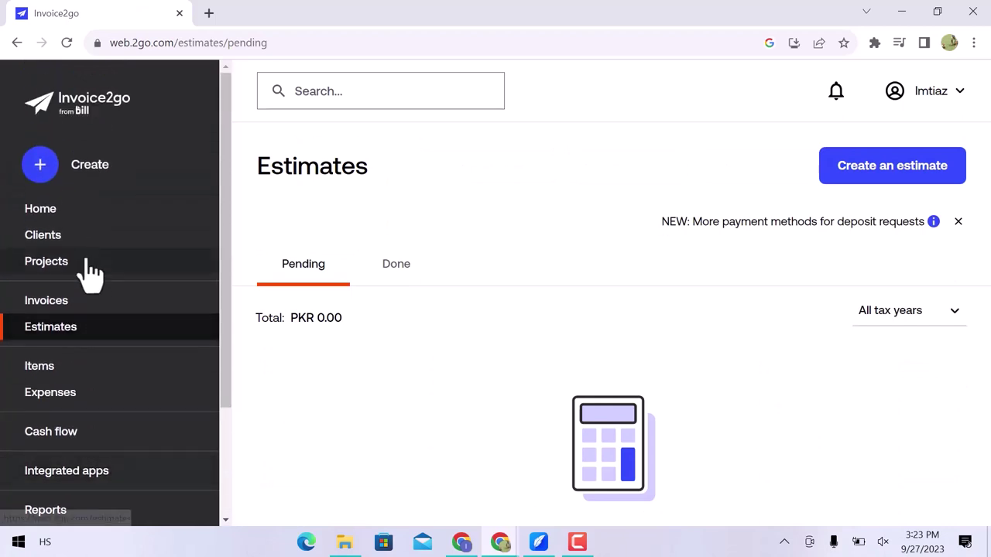
pyautogui.click(73, 236)
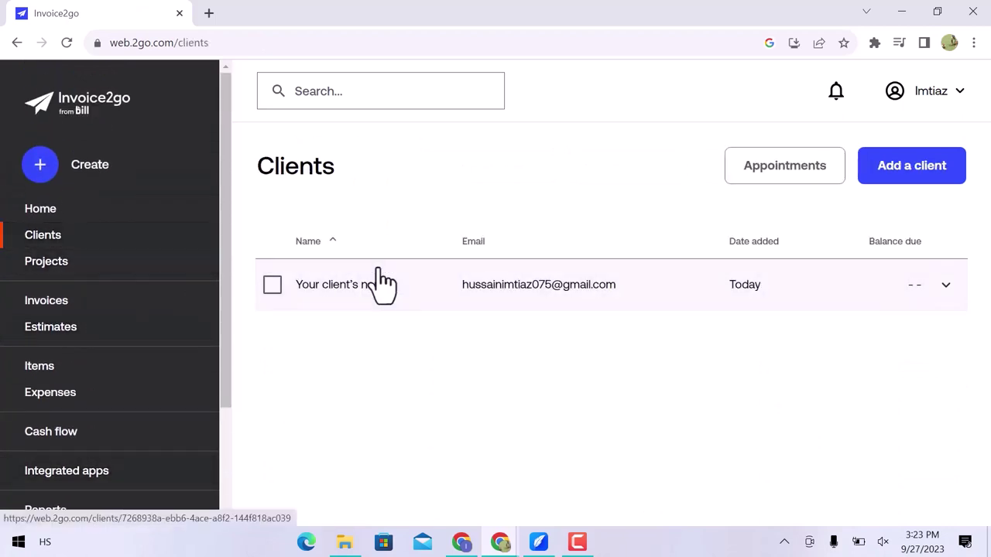
pyautogui.click(272, 286)
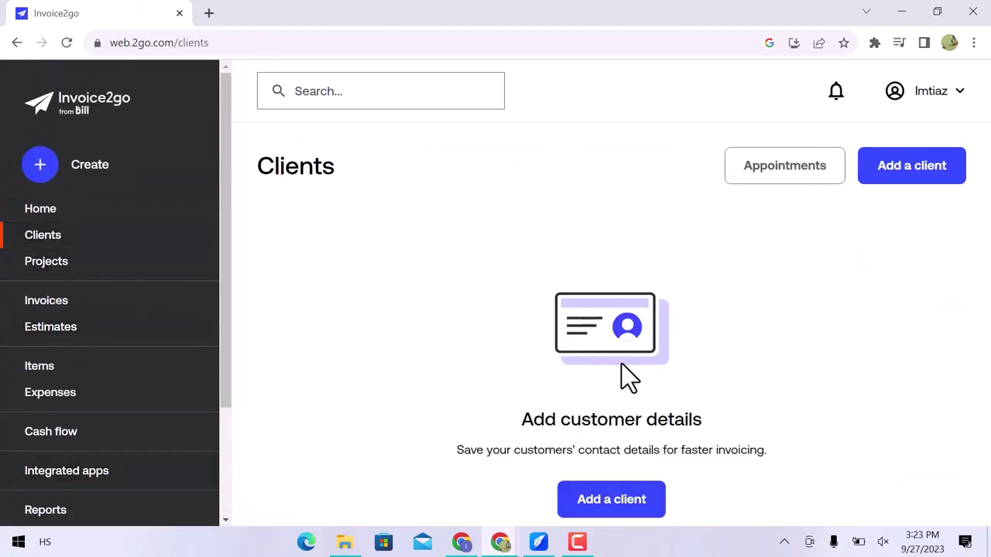
# Enter the new client's name, e-mail address and a United States billing address.
pyautogui.click(634, 500)
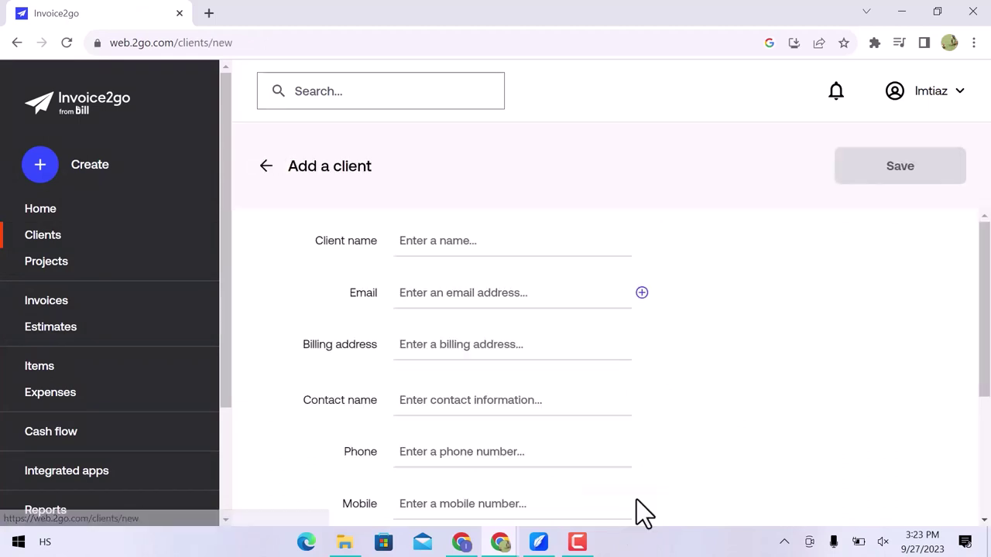
pyautogui.click(503, 244)
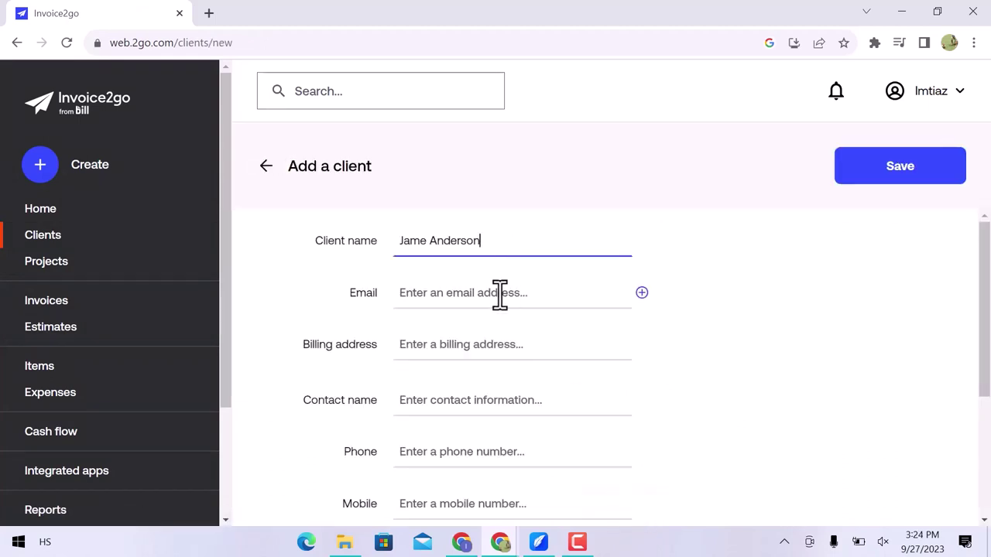
pyautogui.click(500, 293)
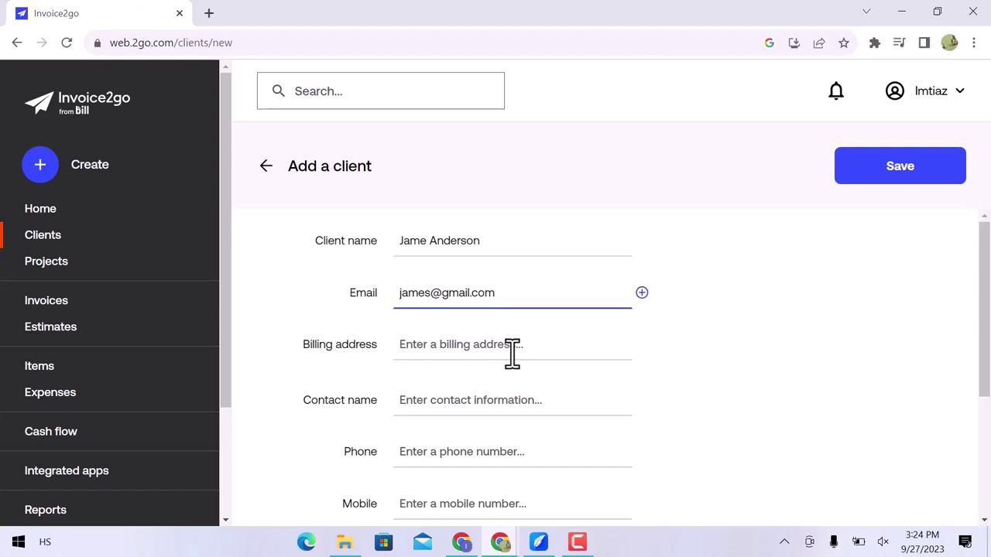
pyautogui.click(512, 352)
pyautogui.write('United States')
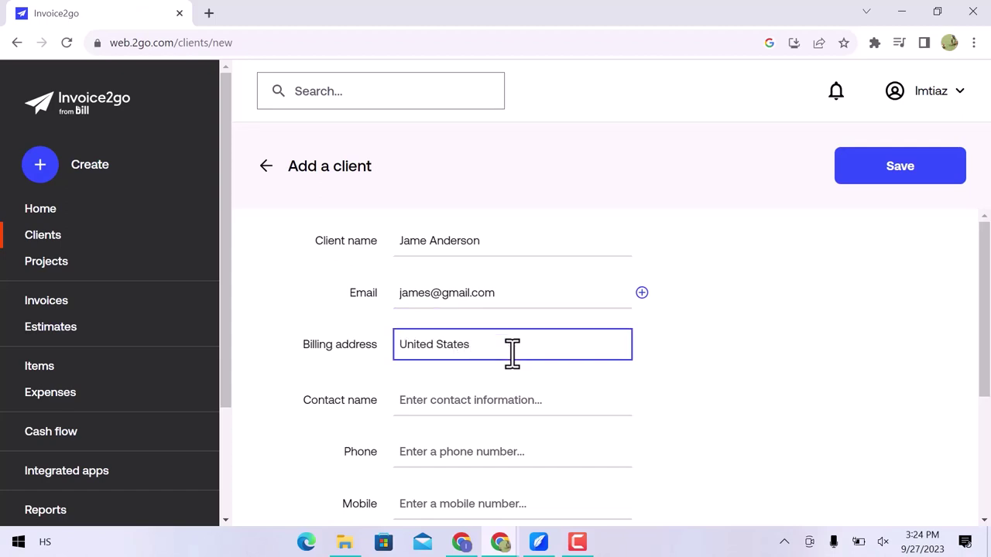
# Fill in the client's contact name and save the client.
pyautogui.scroll(-2, 511, 352)
pyautogui.click(479, 243)
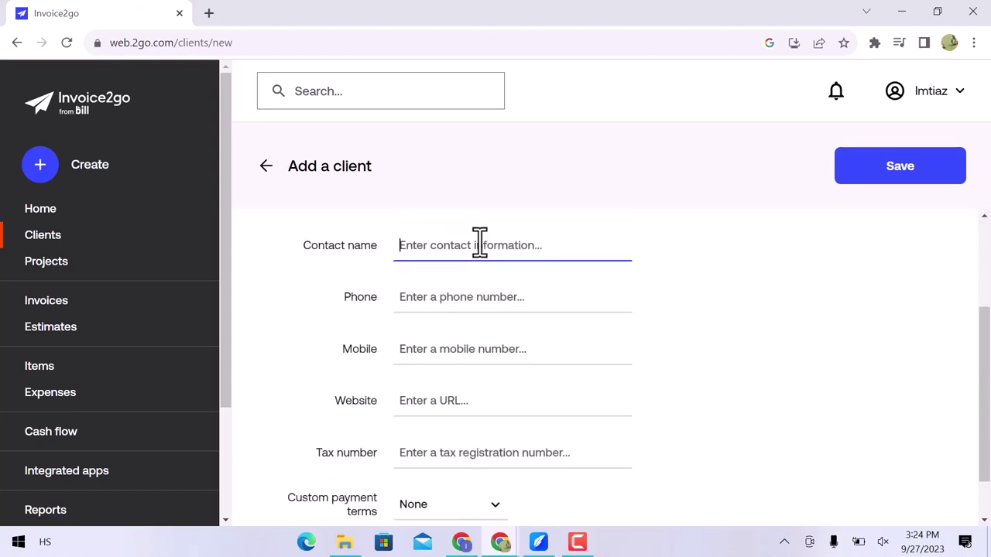
pyautogui.write('James')
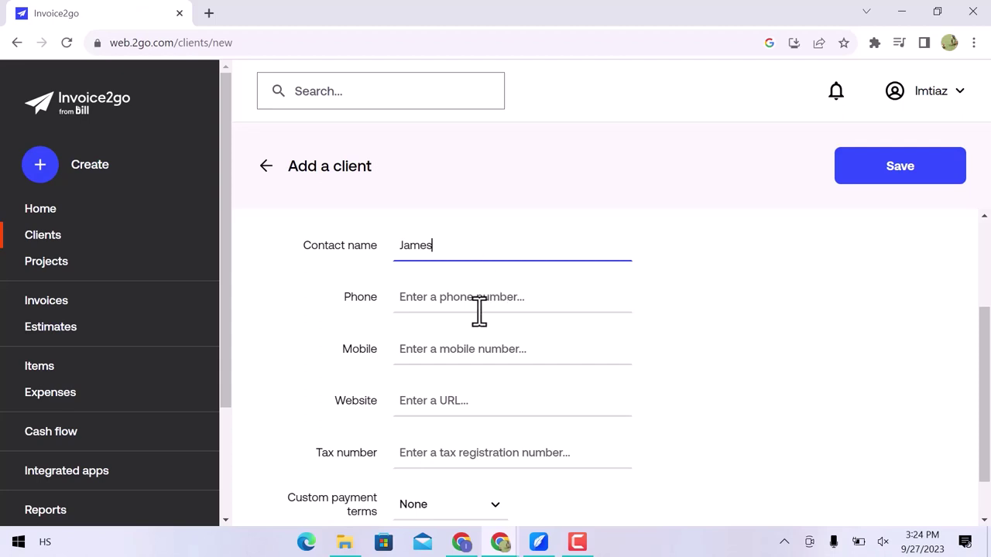
pyautogui.click(491, 293)
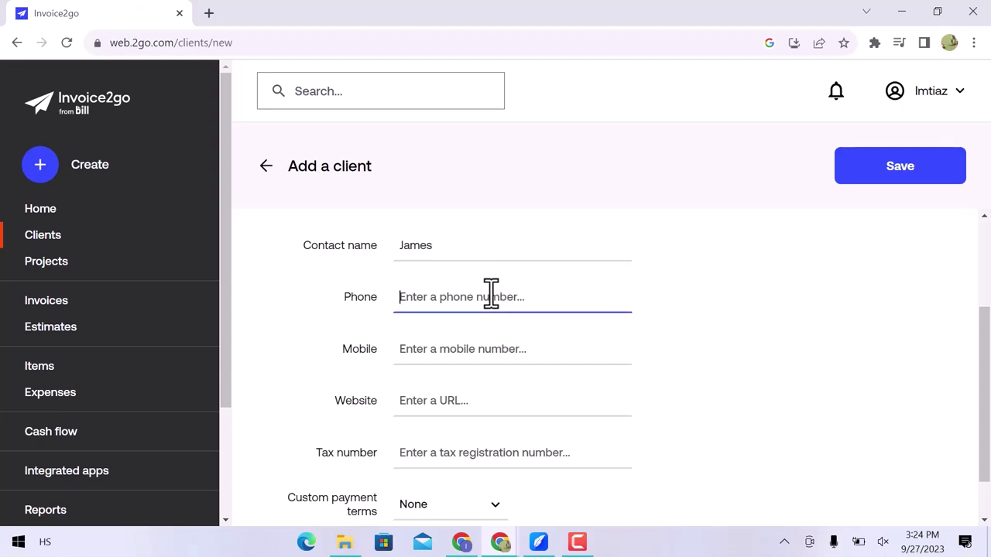
pyautogui.click(489, 351)
pyautogui.scroll(-1, 490, 354)
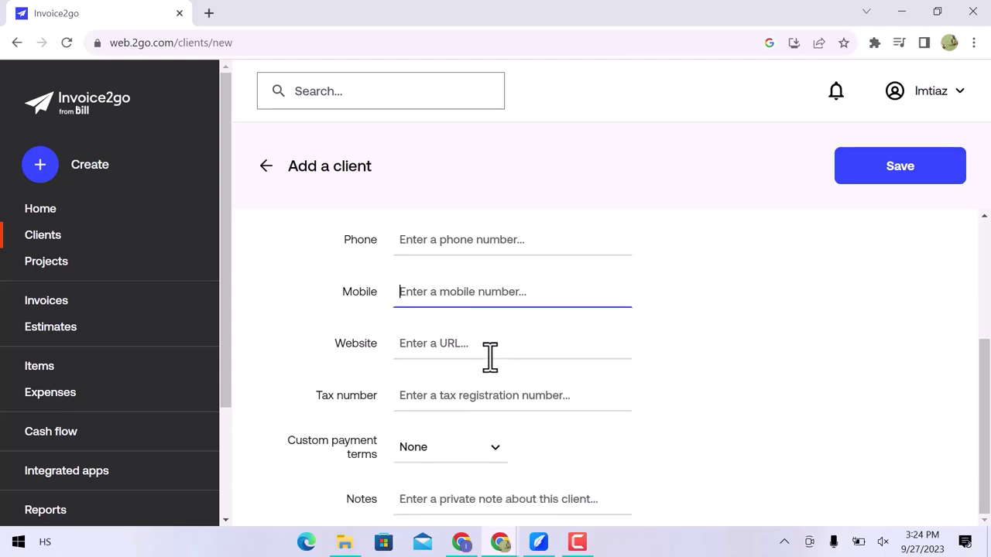
pyautogui.click(884, 169)
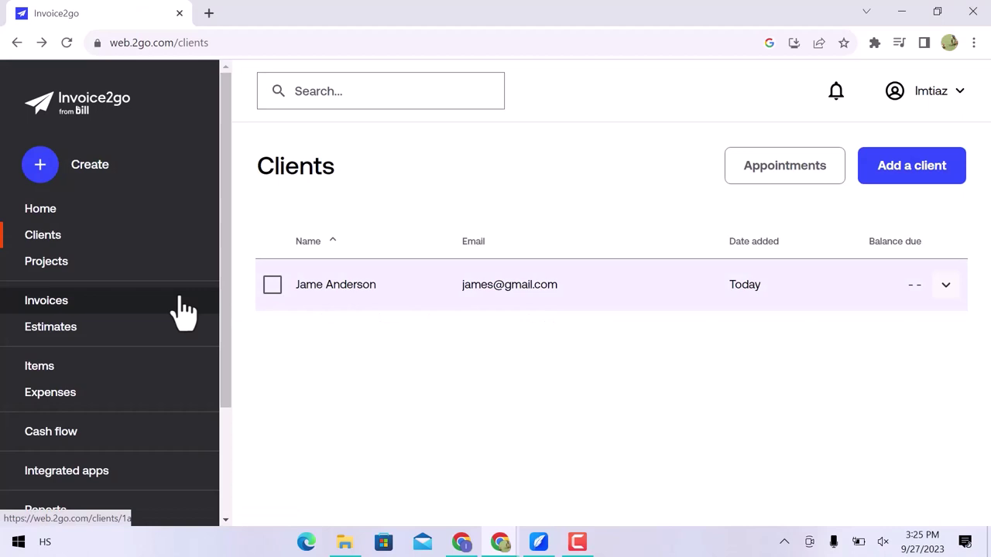
# Create a new project assigned to the newly added client.
pyautogui.click(116, 276)
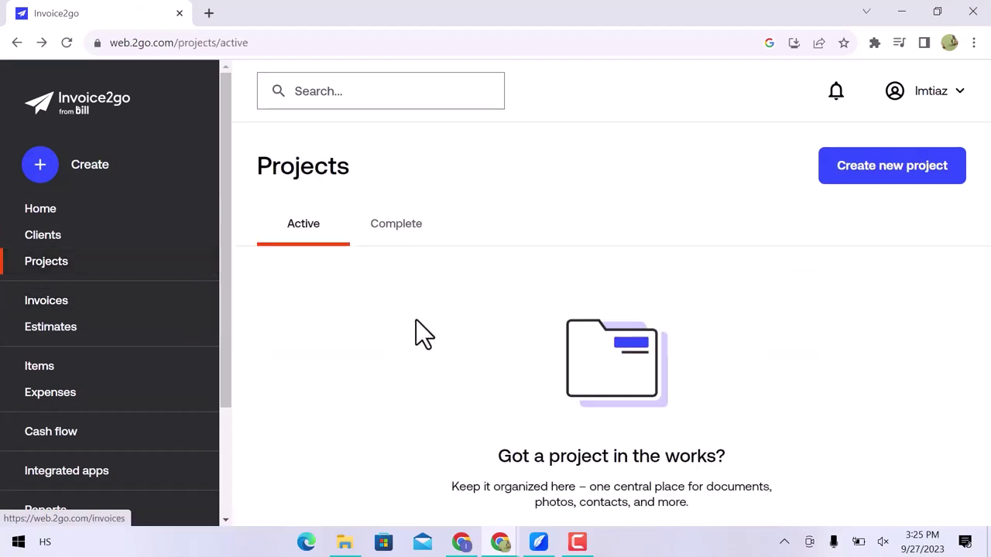
pyautogui.click(878, 165)
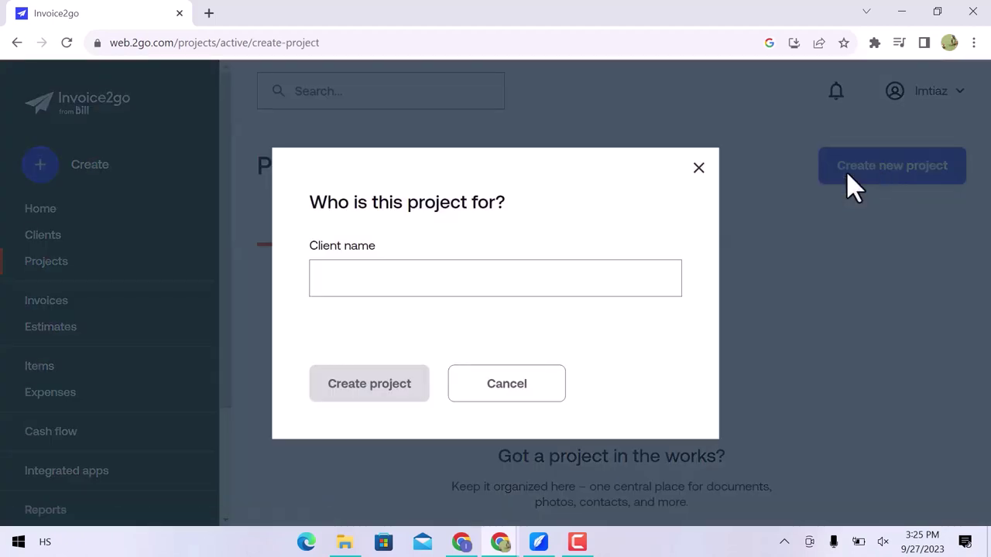
pyautogui.click(464, 280)
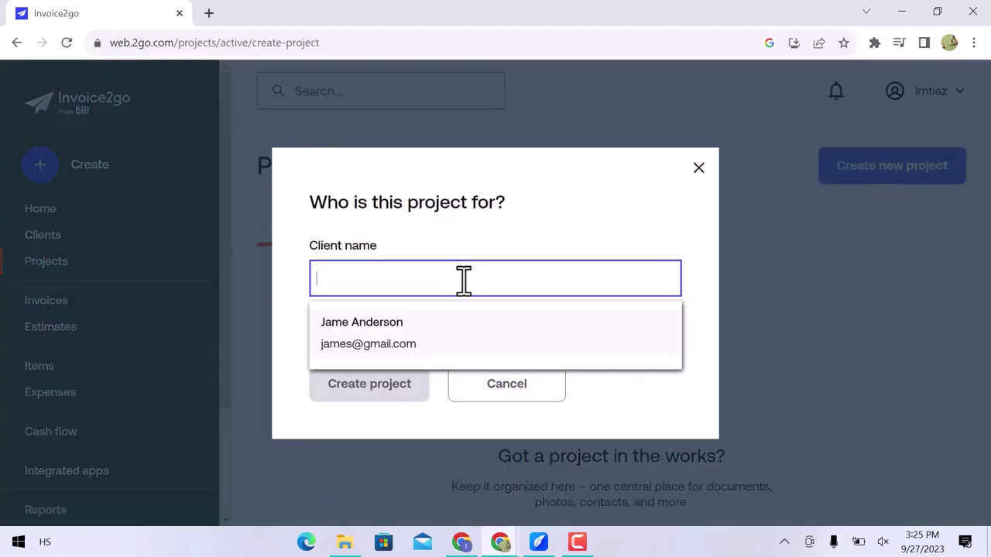
pyautogui.click(460, 348)
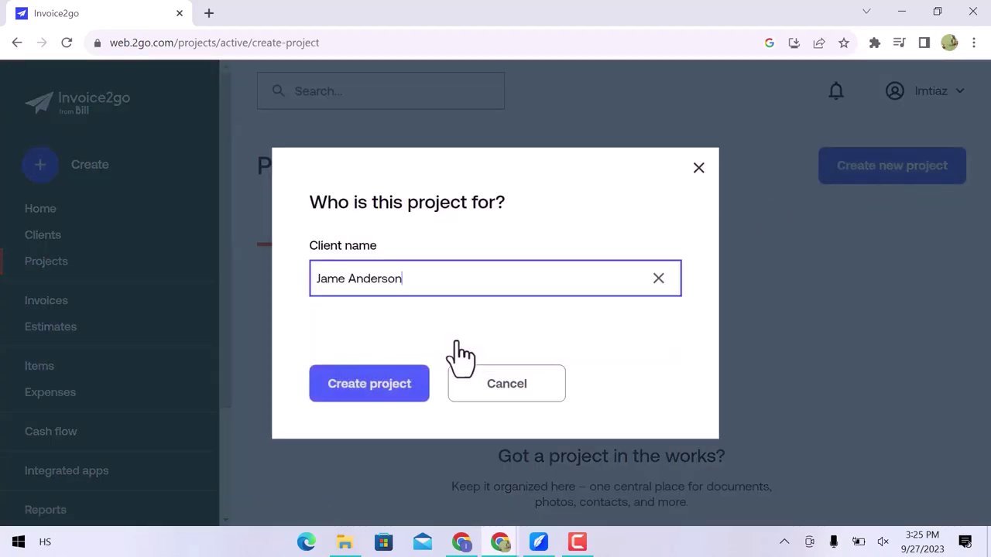
pyautogui.click(387, 383)
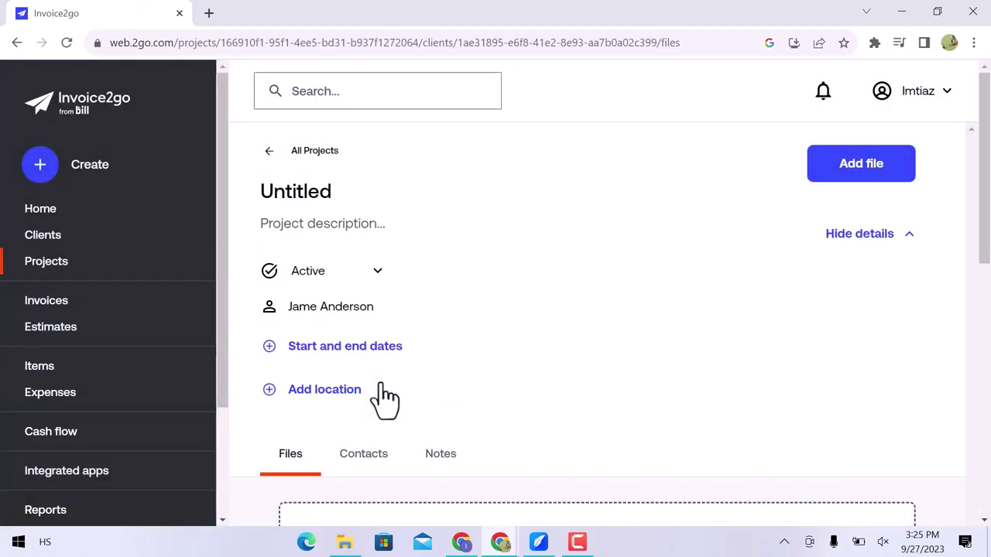
# Set the project to run from 27 Sep to Oct 27, 2023.
pyautogui.click(372, 347)
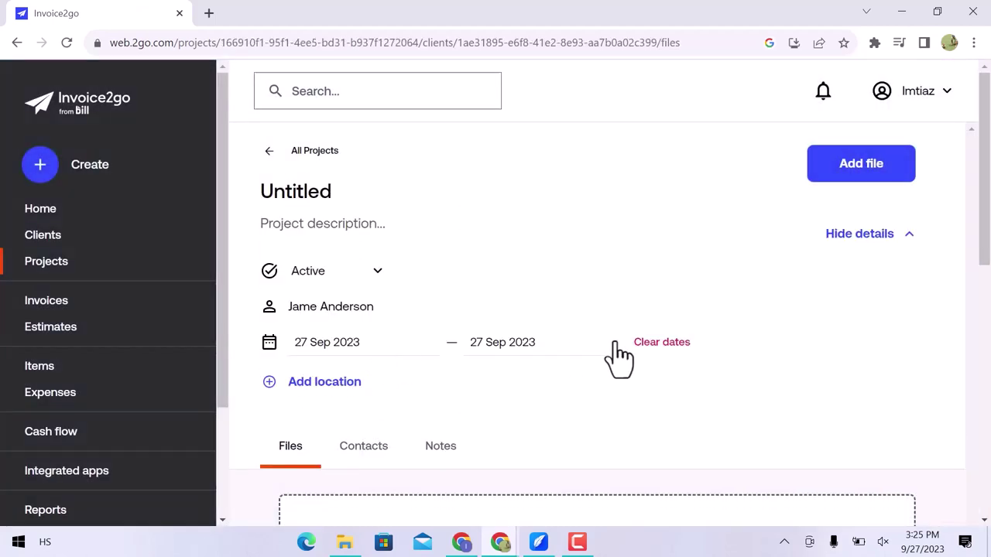
pyautogui.click(472, 342)
pyautogui.scroll(-2, 567, 432)
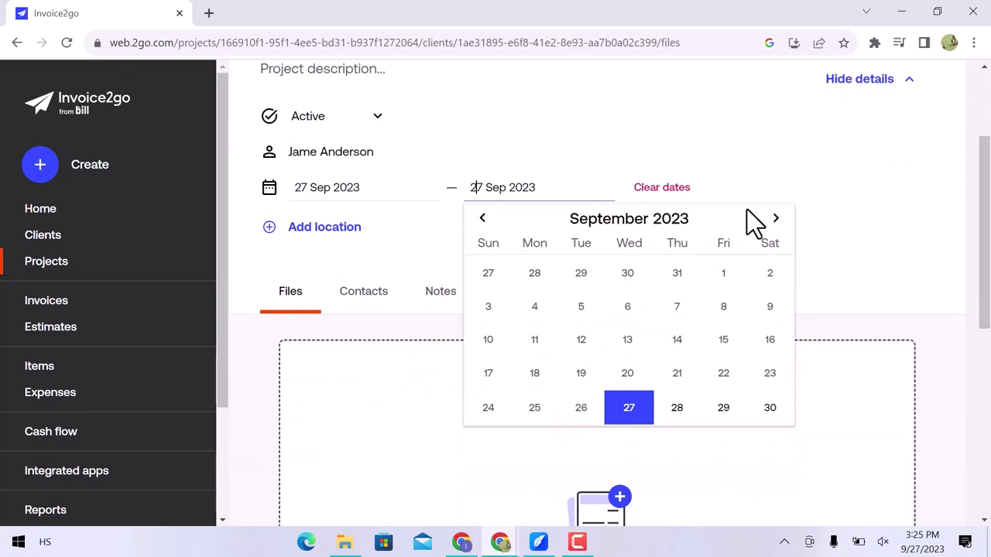
pyautogui.click(772, 218)
pyautogui.click(724, 373)
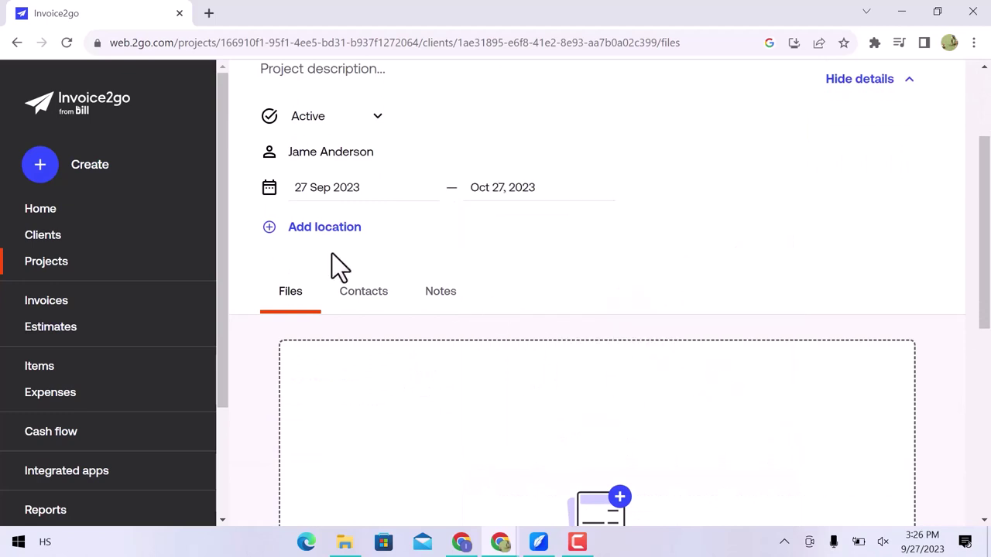
pyautogui.click(303, 227)
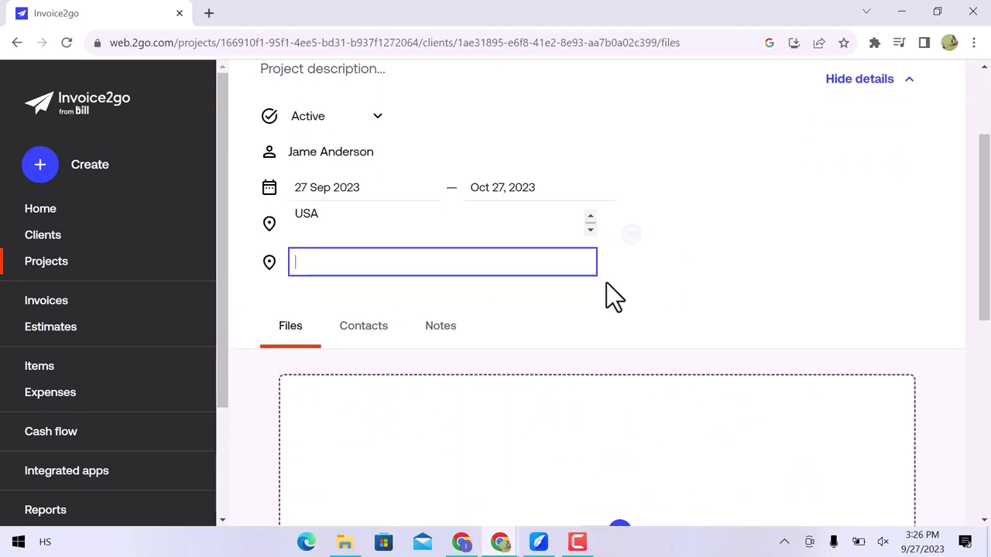
pyautogui.scroll(-2, 606, 283)
pyautogui.scroll(-3, 547, 360)
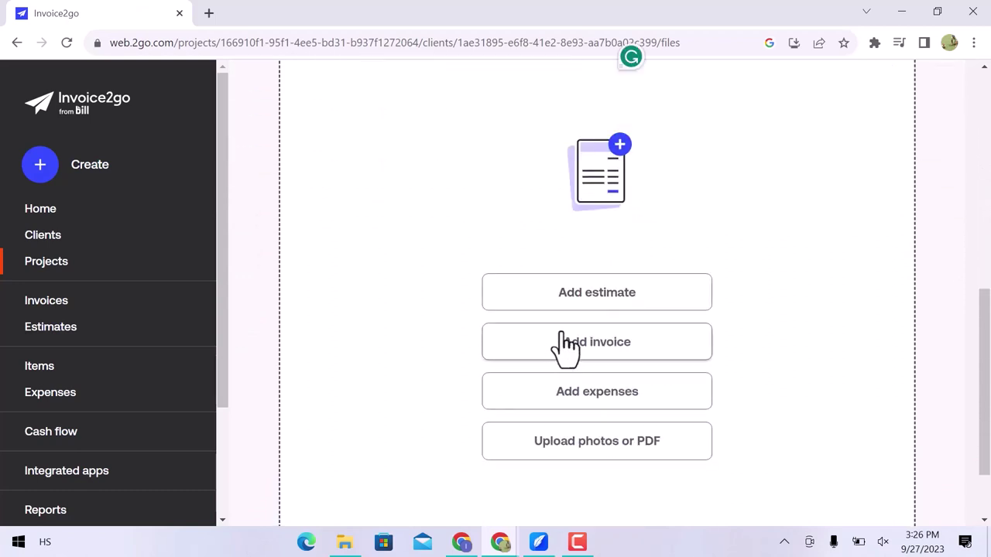
# Start a new estimate with a Monthly Payment line item and its description.
pyautogui.click(585, 310)
pyautogui.click(576, 302)
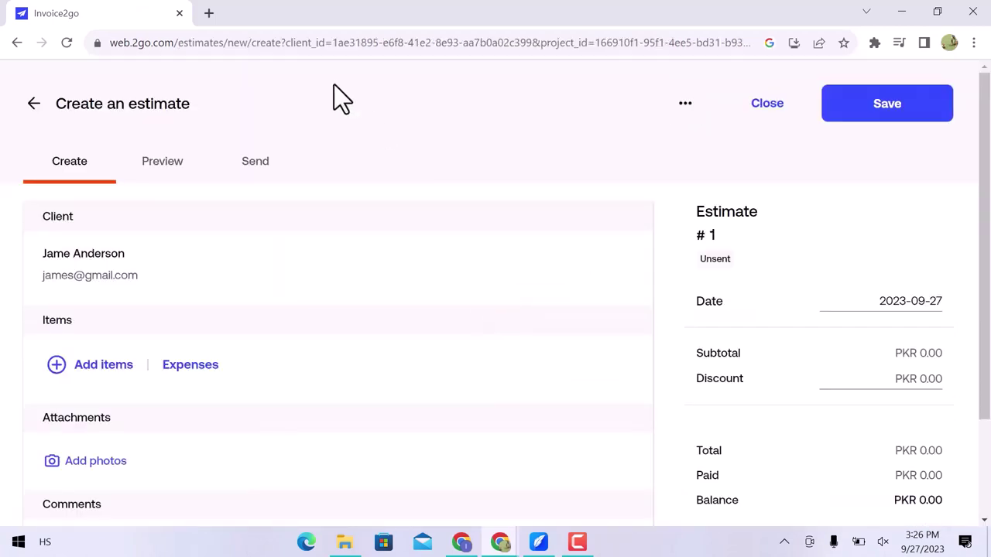
pyautogui.click(117, 366)
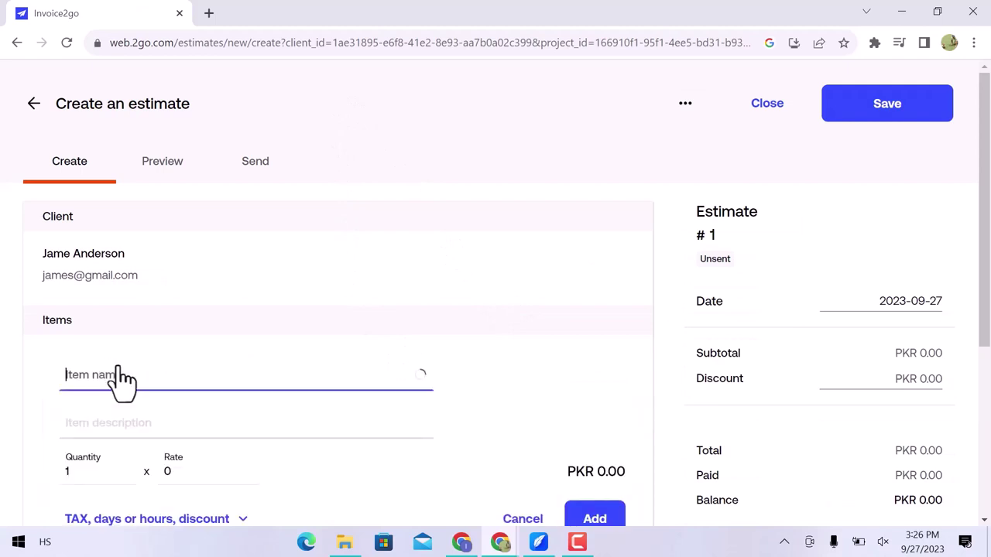
pyautogui.write('Monthly Payment')
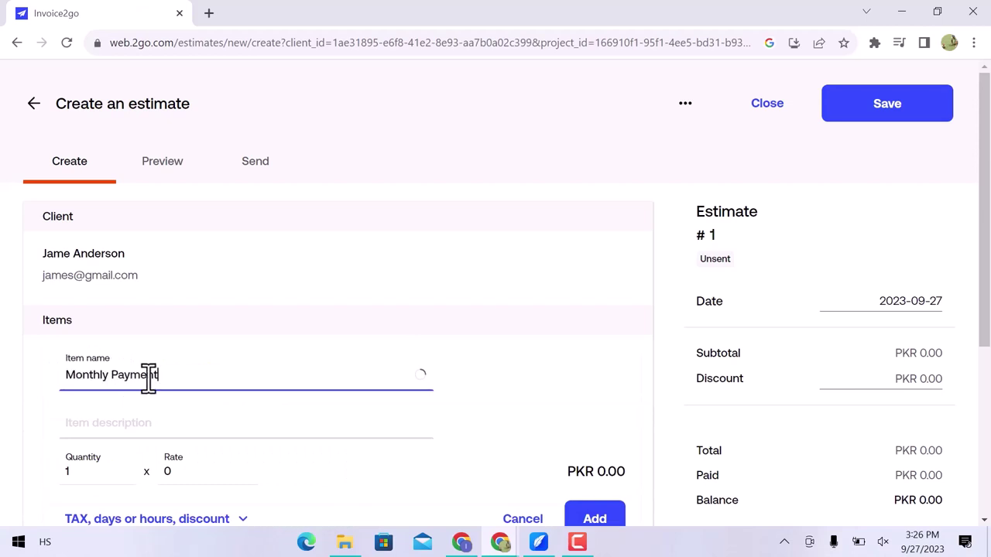
pyautogui.click(160, 423)
pyautogui.write('Payment of videos')
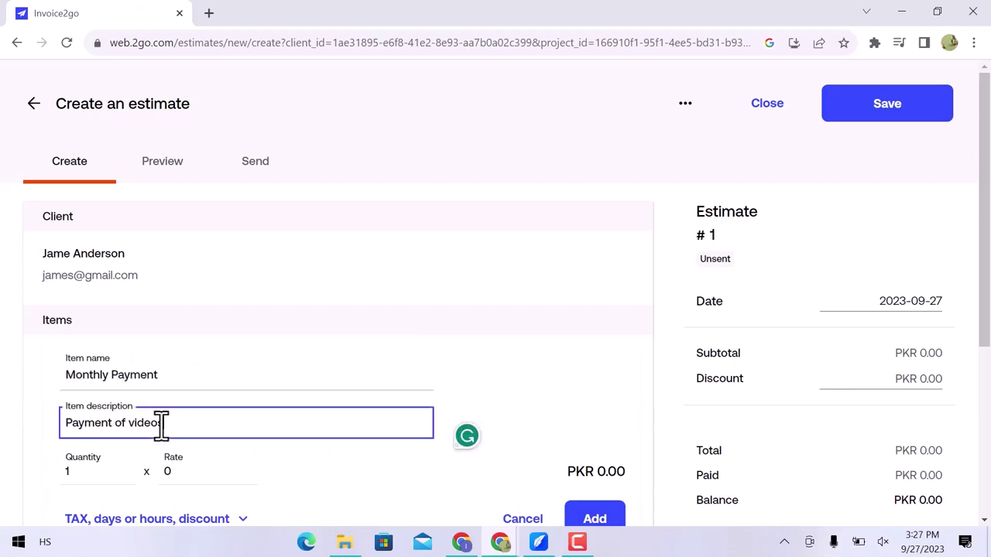
pyautogui.scroll(-2, 160, 434)
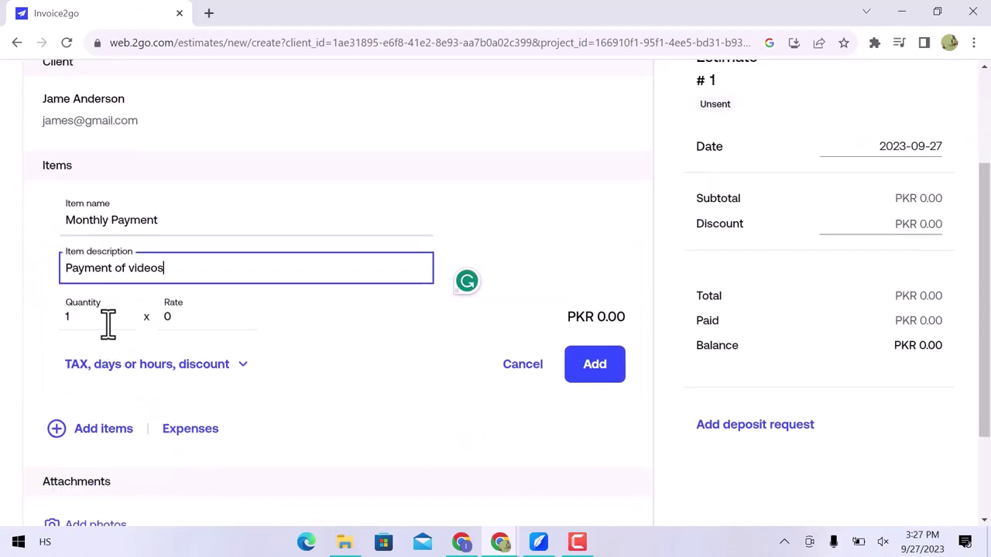
# Set the Monthly Payment line to rate 20 and quantity 50, and add it.
pyautogui.click(220, 321)
pyautogui.write('20')
pyautogui.doubleClick(84, 316)
pyautogui.write('50')
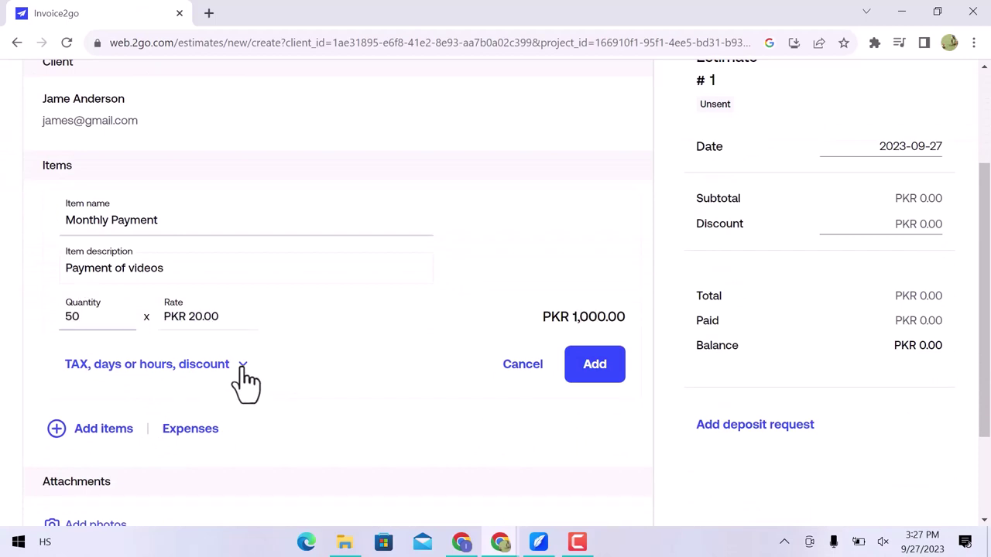
pyautogui.click(242, 369)
pyautogui.scroll(-1, 241, 369)
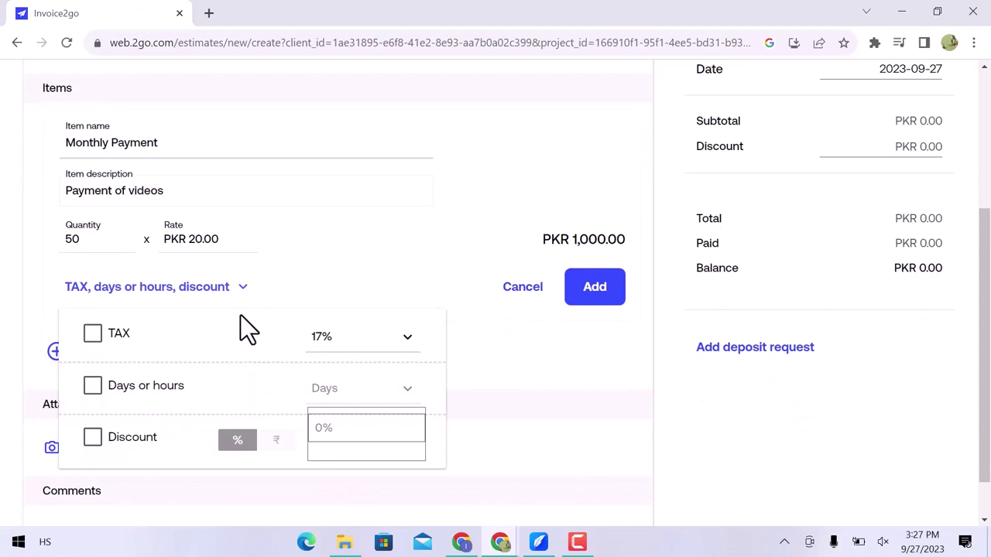
pyautogui.click(240, 294)
pyautogui.click(582, 300)
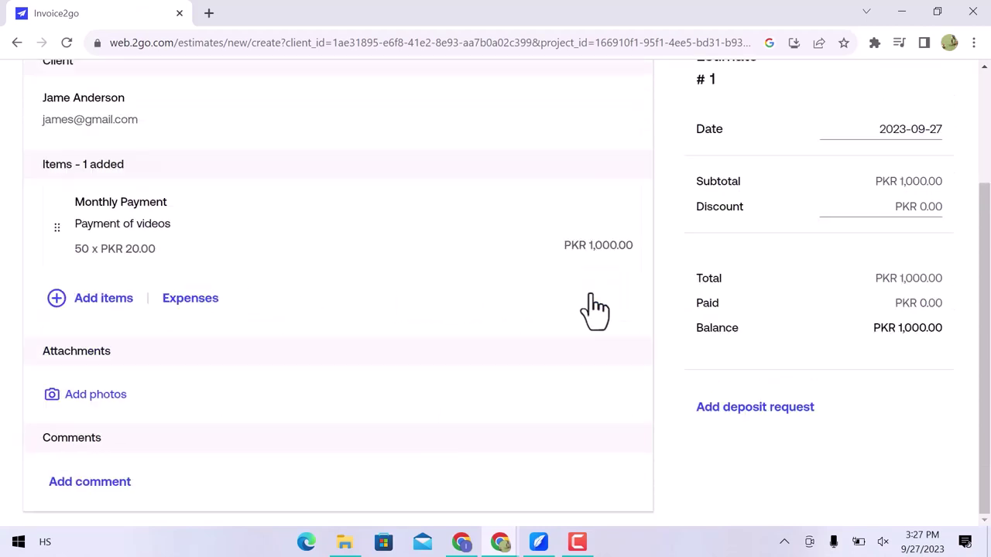
# Add the comment 'Thank you for doing Business.' and save the estimate.
pyautogui.click(216, 313)
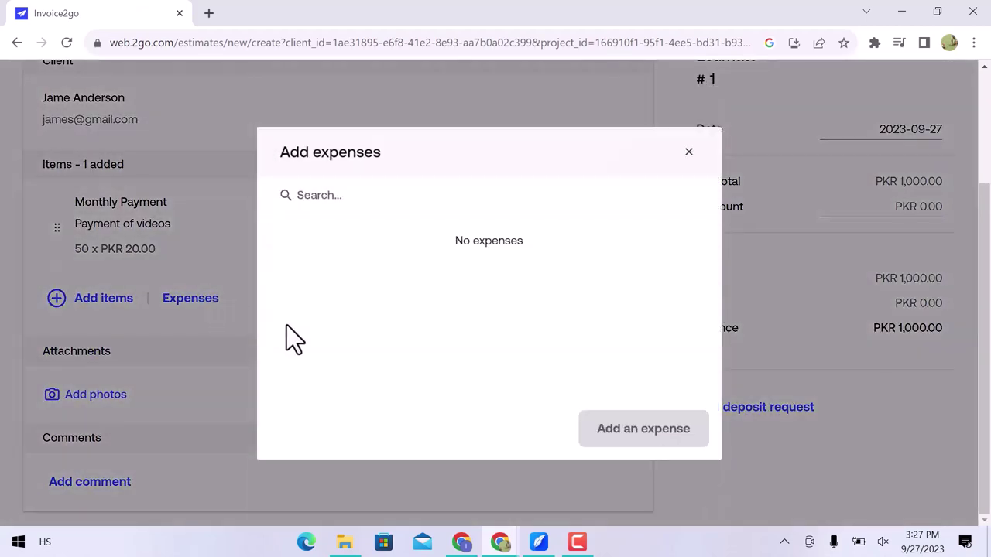
pyautogui.click(688, 152)
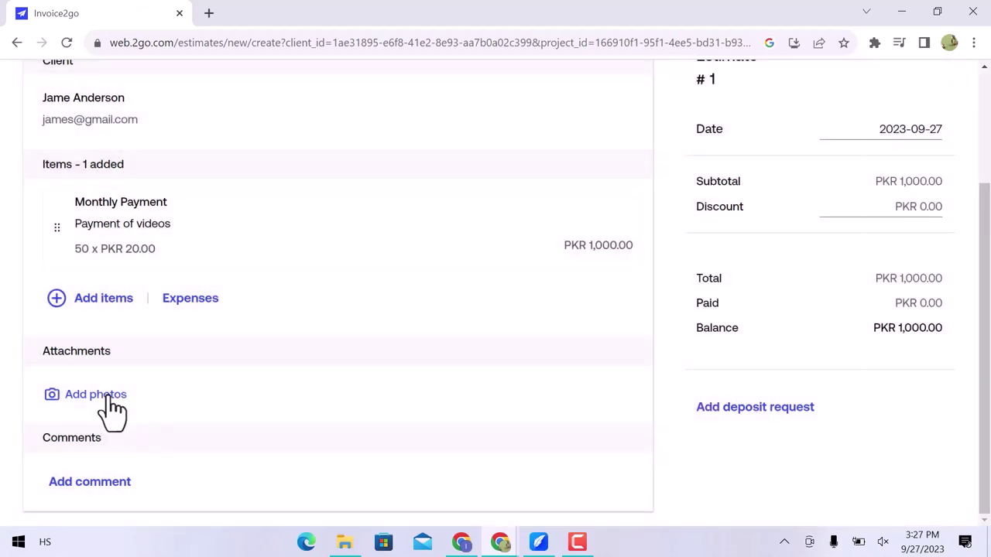
pyautogui.click(103, 482)
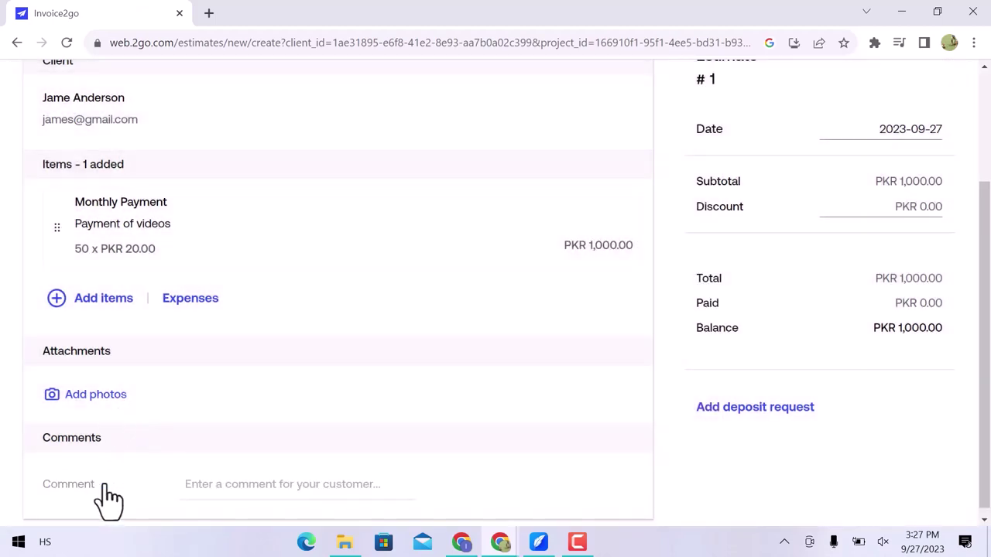
pyautogui.click(295, 482)
pyautogui.write('Thank you for doing Business.')
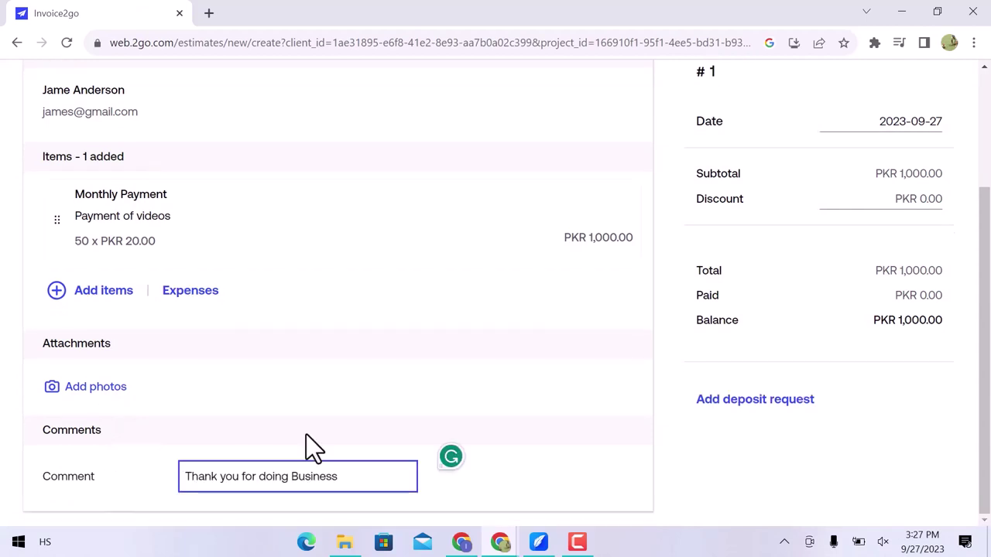
pyautogui.scroll(3, 306, 434)
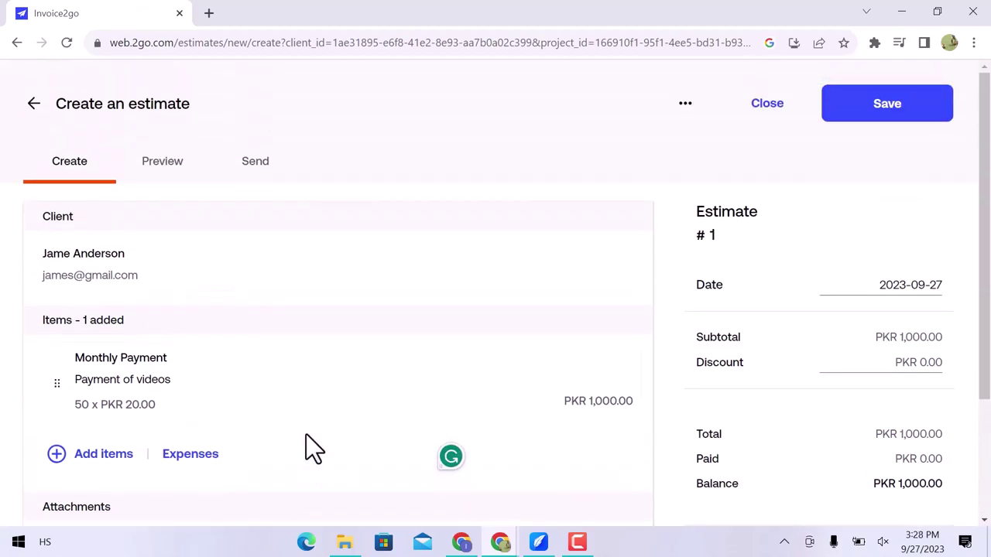
pyautogui.click(867, 112)
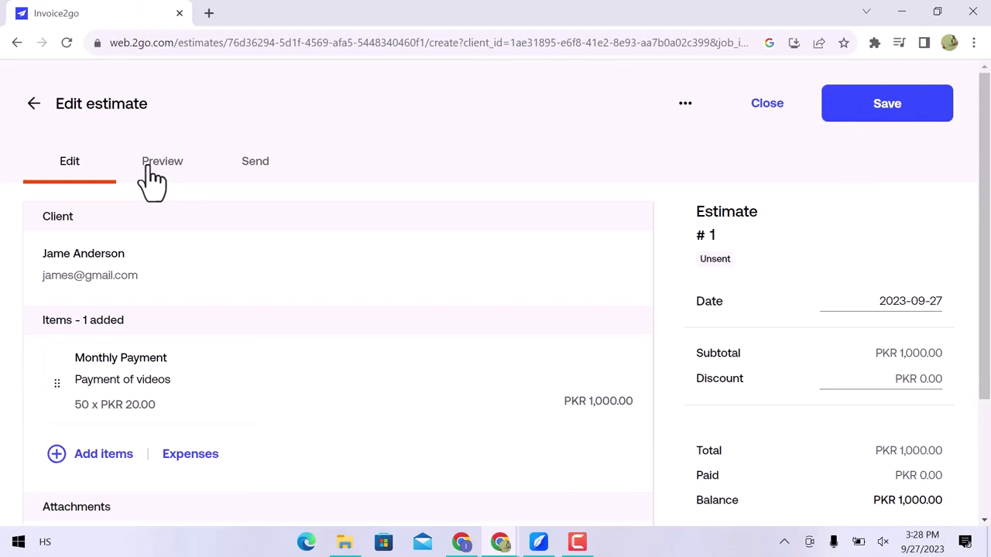
# Start a new invoice with the saved Monthly Payment item at quantity 50.
pyautogui.click(35, 106)
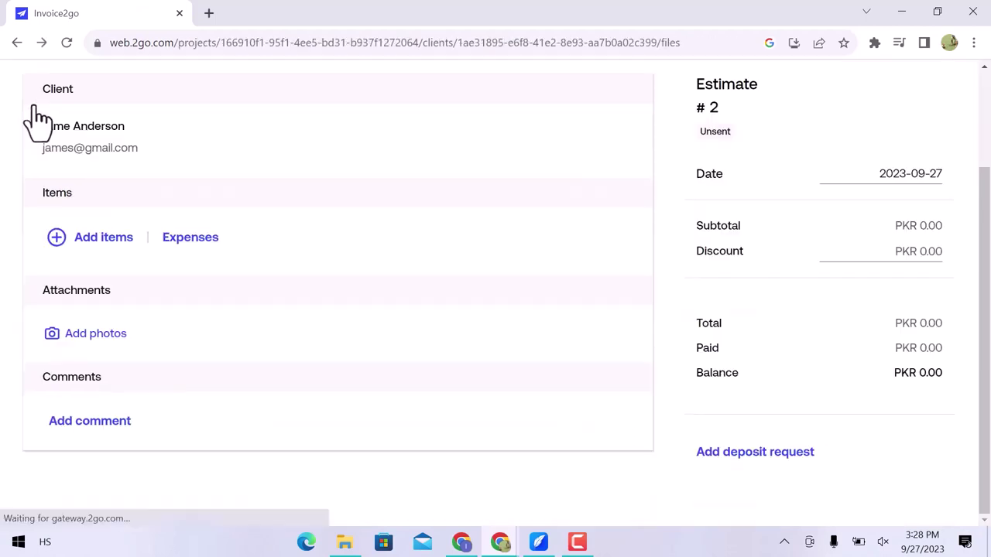
pyautogui.click(128, 305)
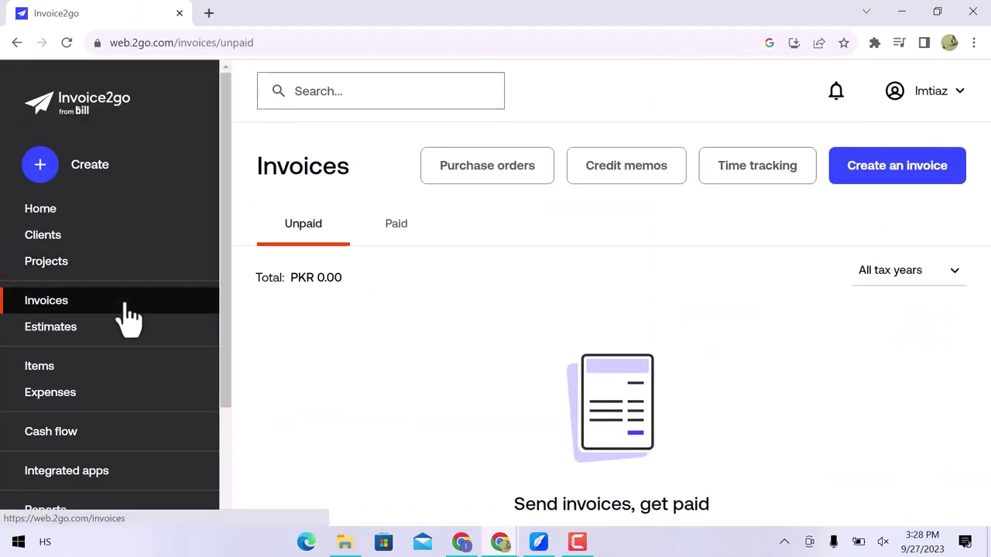
pyautogui.click(867, 170)
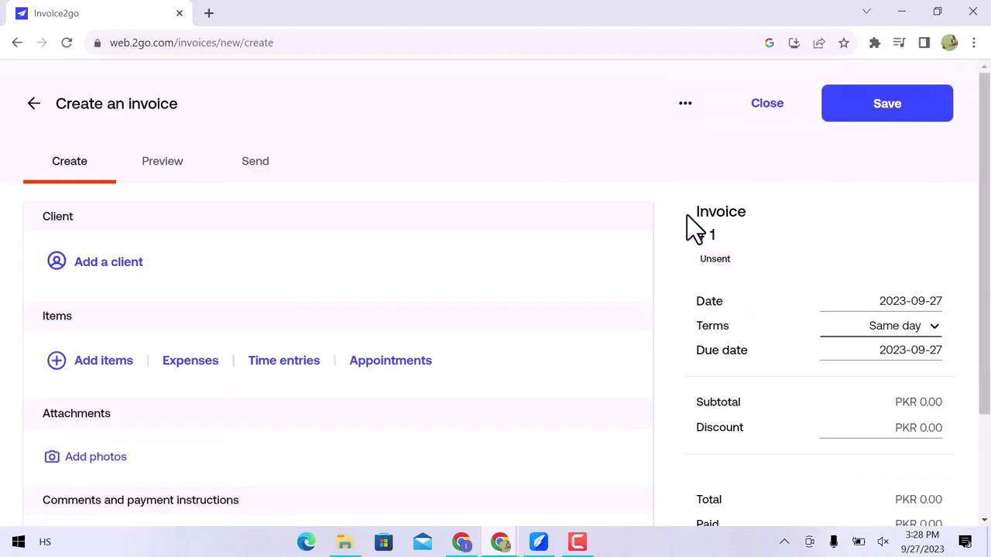
pyautogui.click(80, 370)
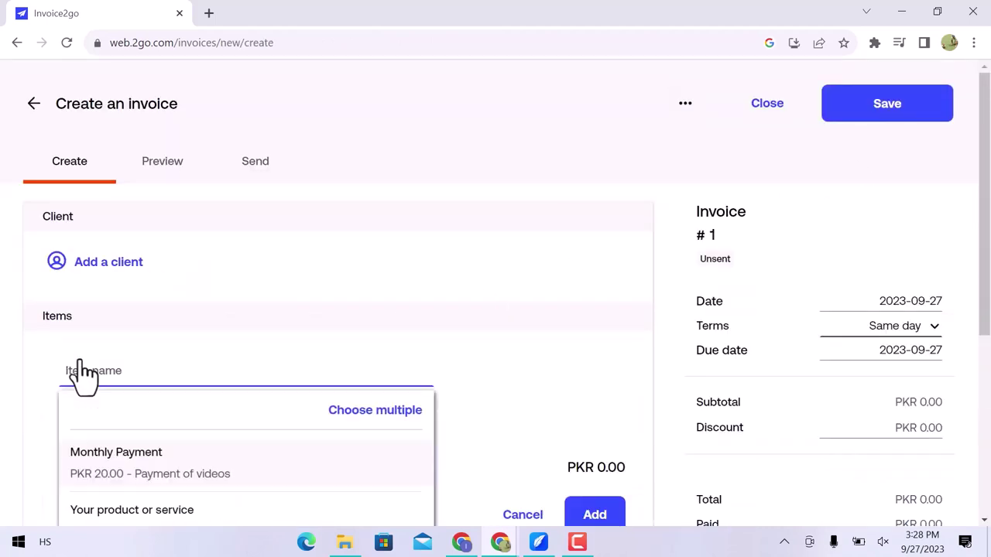
pyautogui.click(117, 456)
pyautogui.scroll(-1, 163, 399)
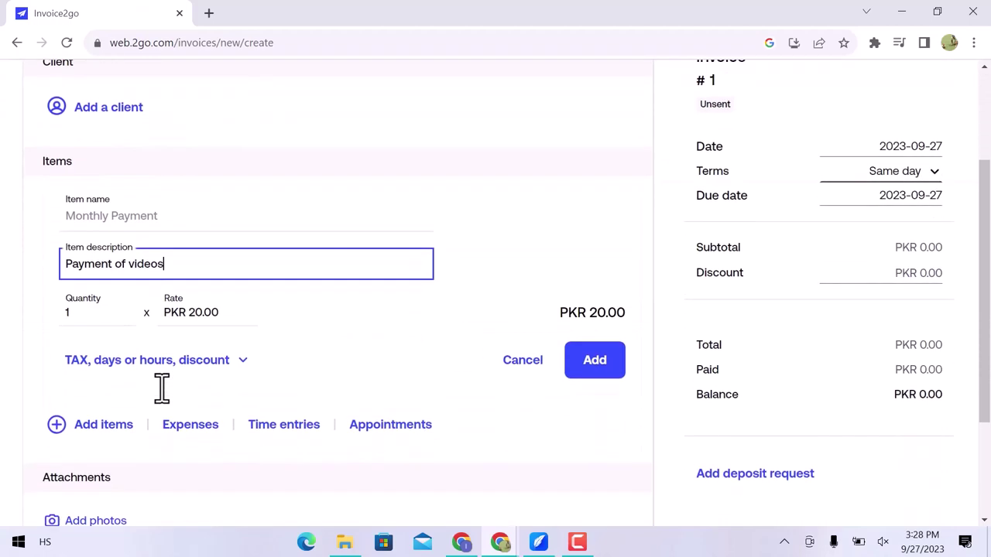
pyautogui.click(70, 315)
pyautogui.press('BackSpace')
pyautogui.write('50')
pyautogui.scroll(-2, 197, 410)
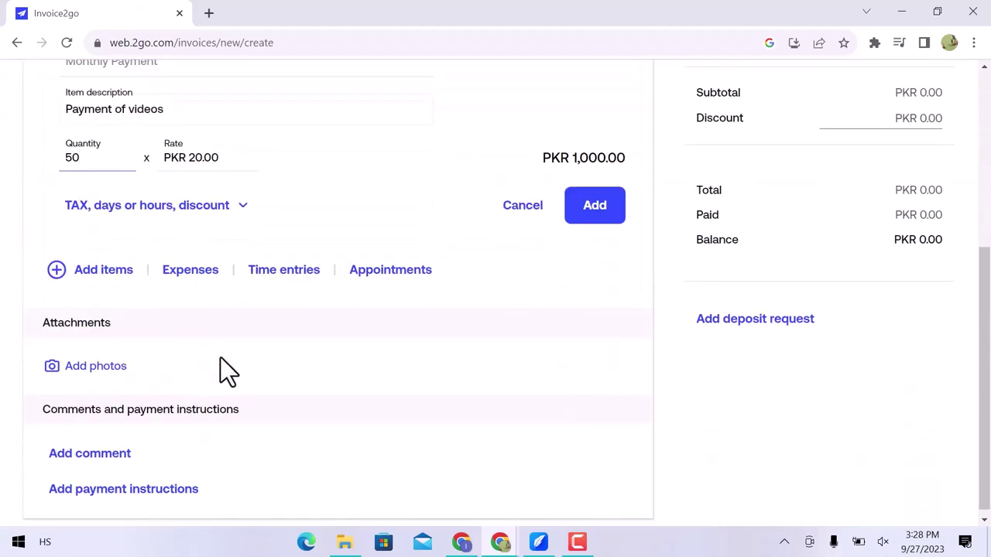
# Check the empty time entries and appointments, skip a deposit request, and save the invoice.
pyautogui.click(289, 273)
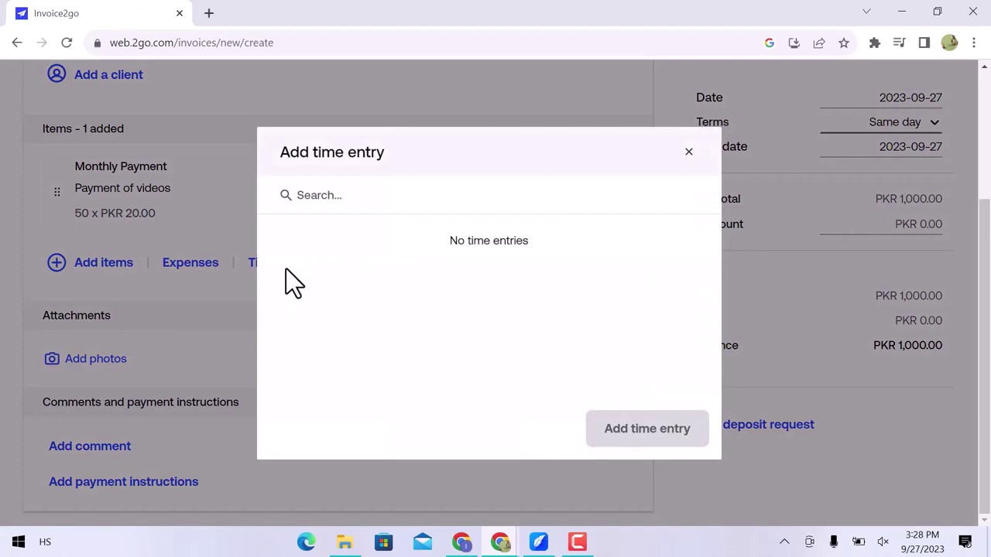
pyautogui.click(686, 153)
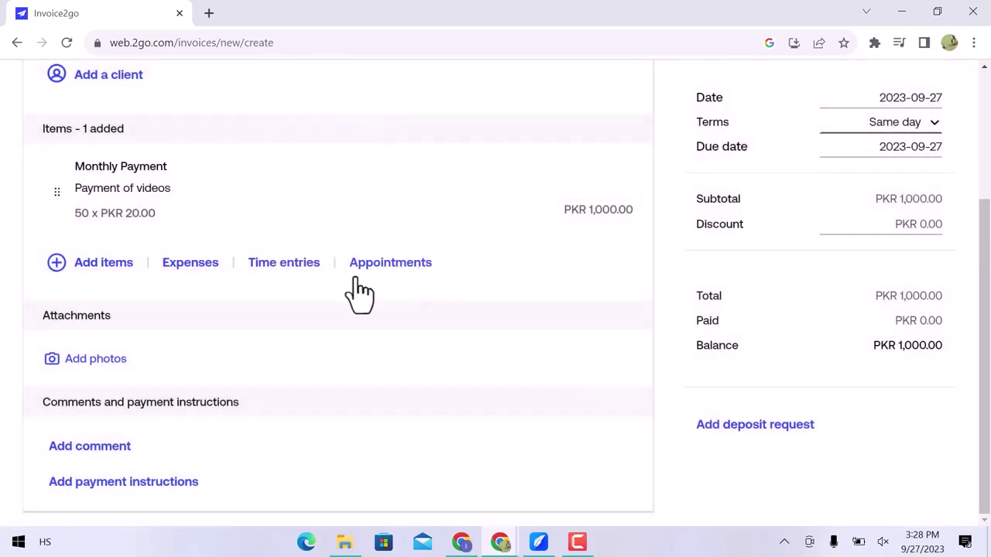
pyautogui.click(369, 278)
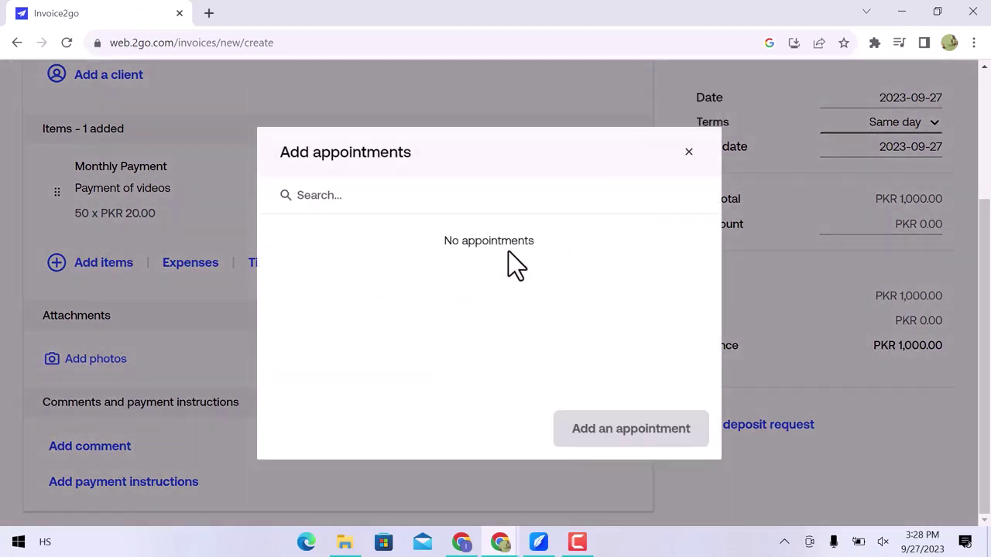
pyautogui.click(688, 152)
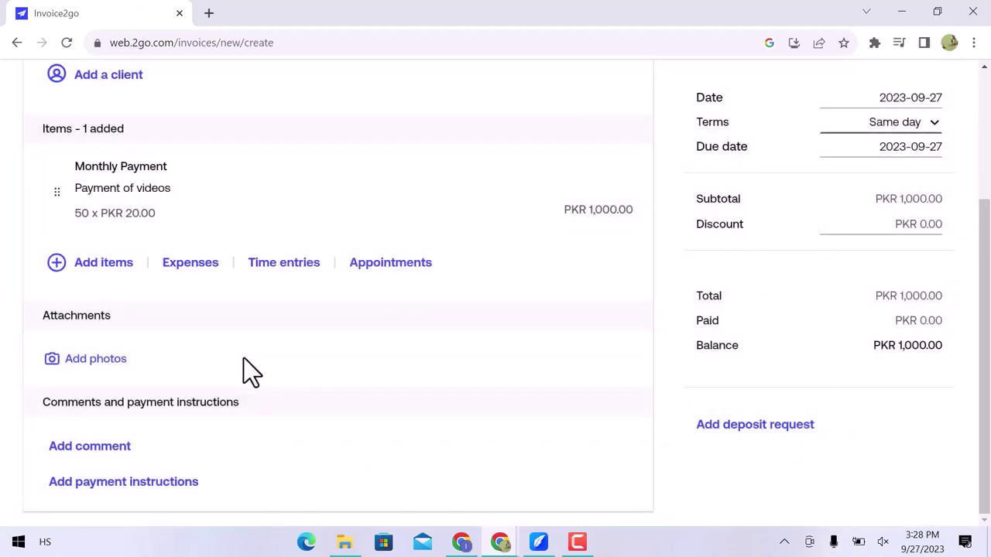
pyautogui.click(163, 483)
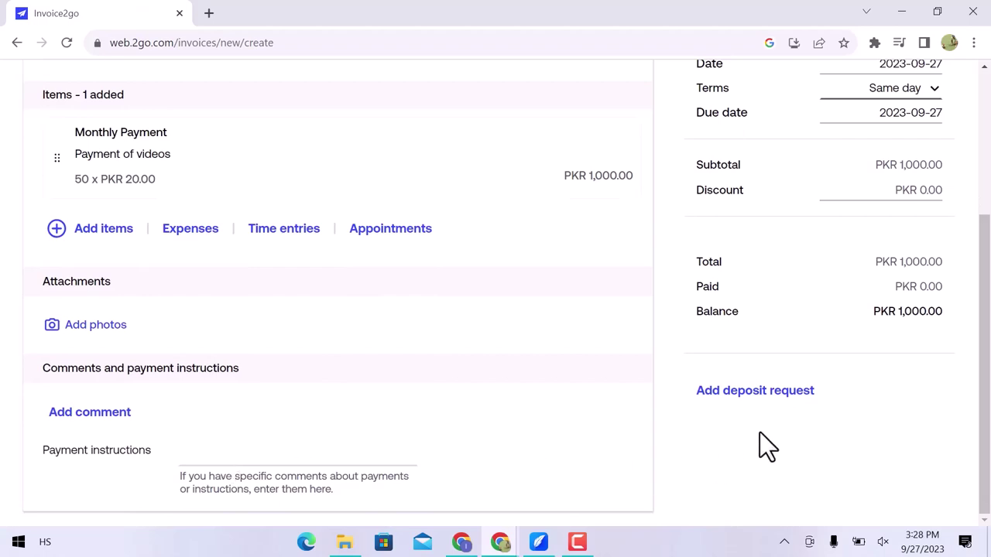
pyautogui.click(754, 391)
pyautogui.click(486, 445)
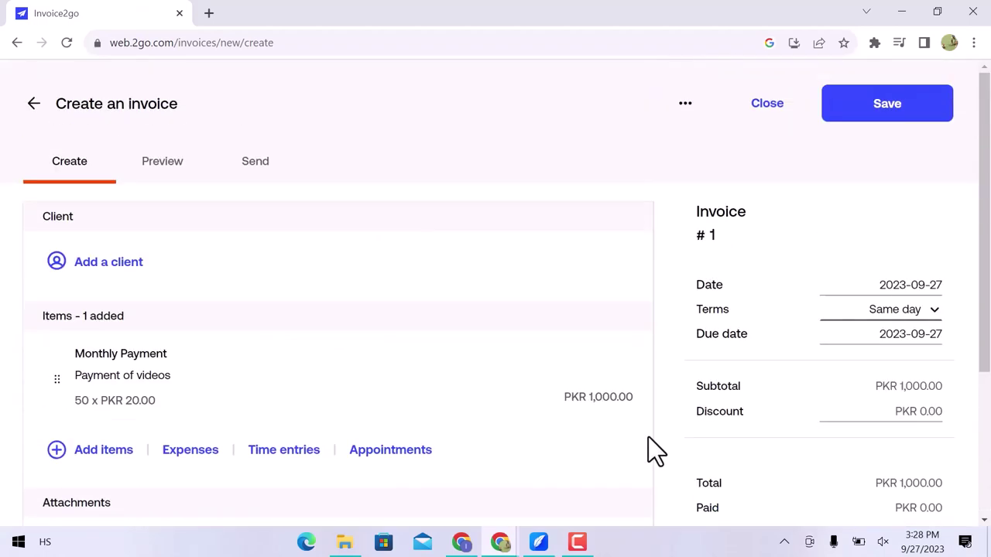
pyautogui.click(882, 114)
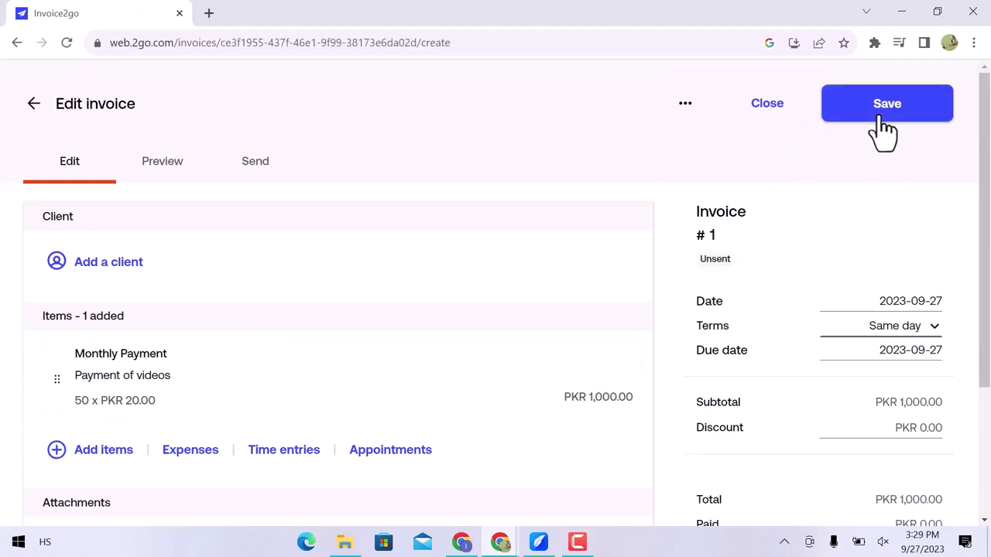
# Look over the PKR 1,000.00 invoice preview, then go back to the Unpaid invoices list showing Invoice 1.
pyautogui.click(184, 170)
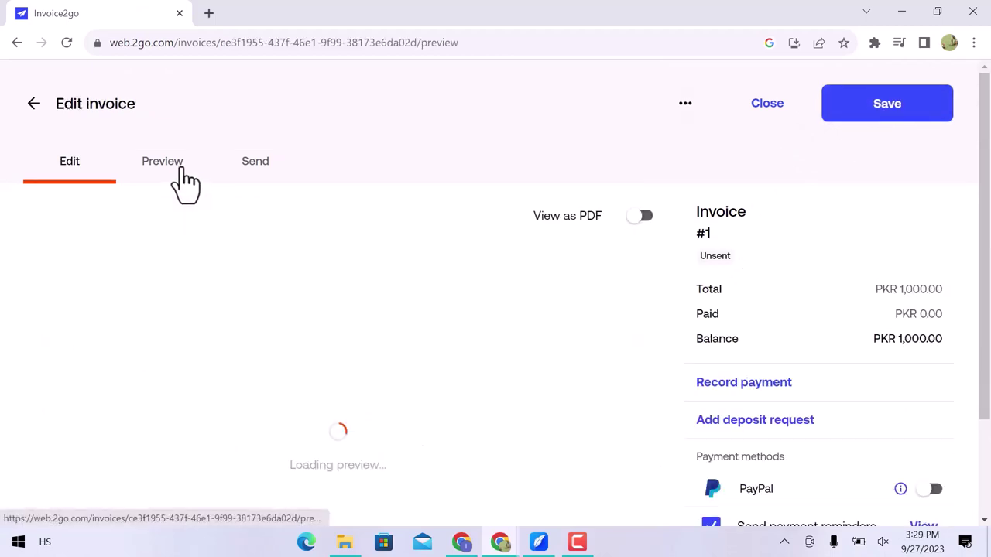
pyautogui.scroll(-3, 239, 301)
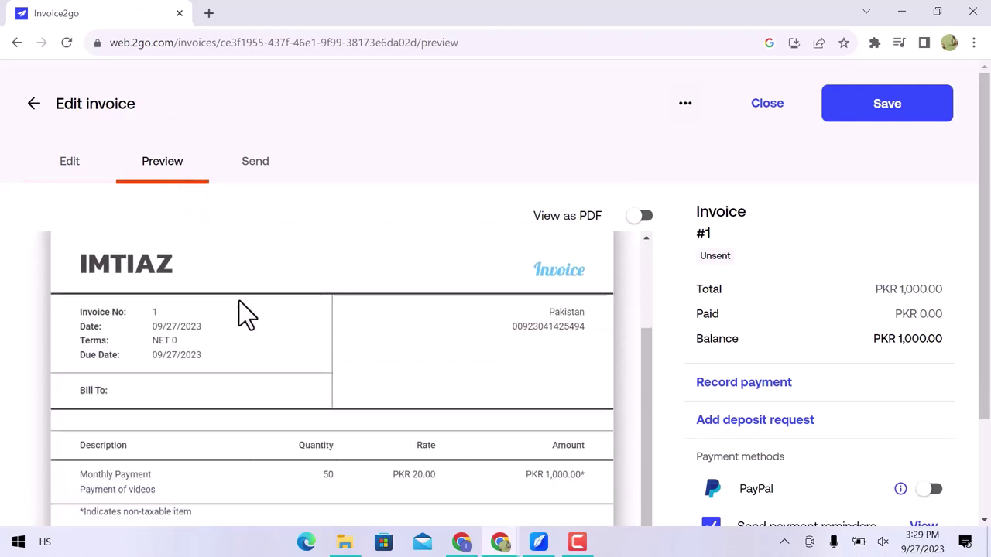
pyautogui.scroll(-5, 239, 302)
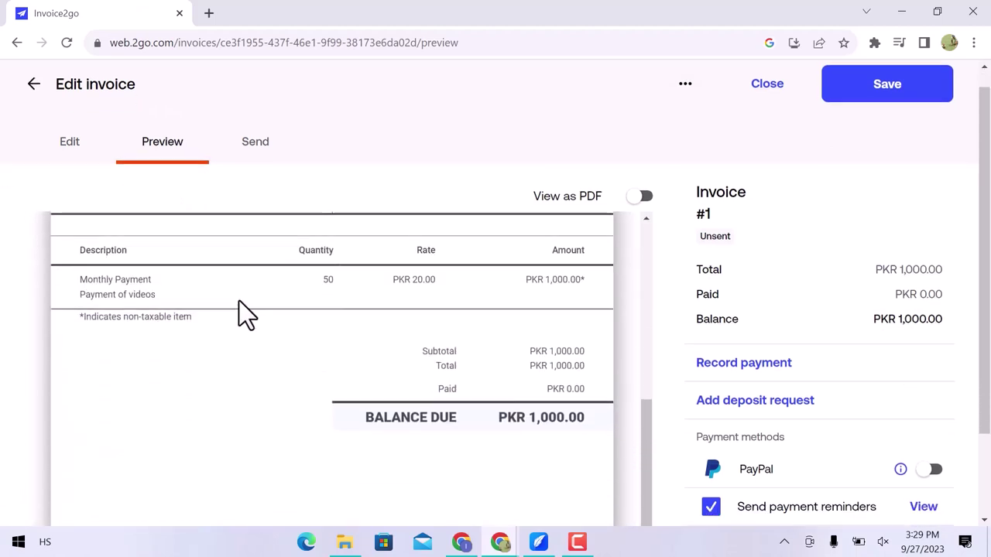
pyautogui.scroll(5, 239, 301)
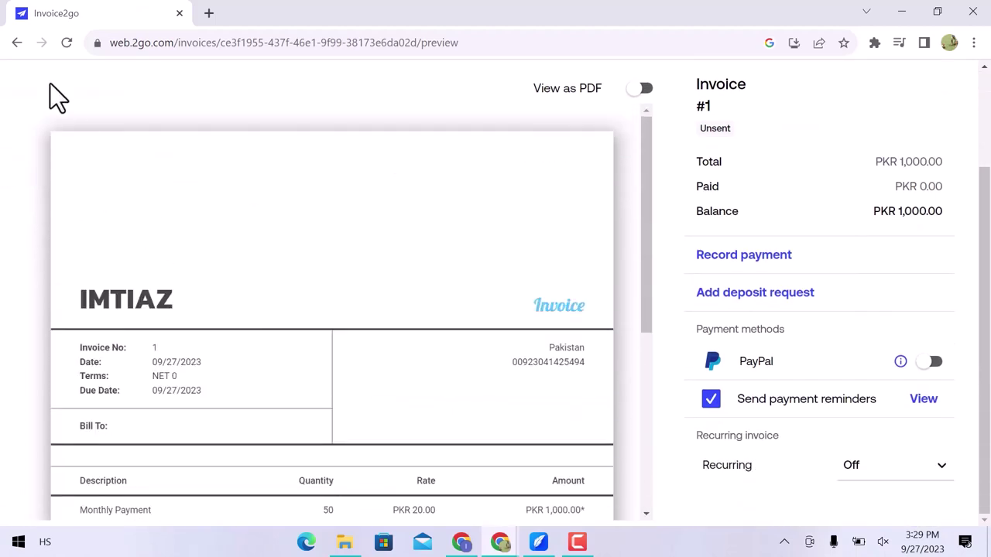
pyautogui.click(17, 42)
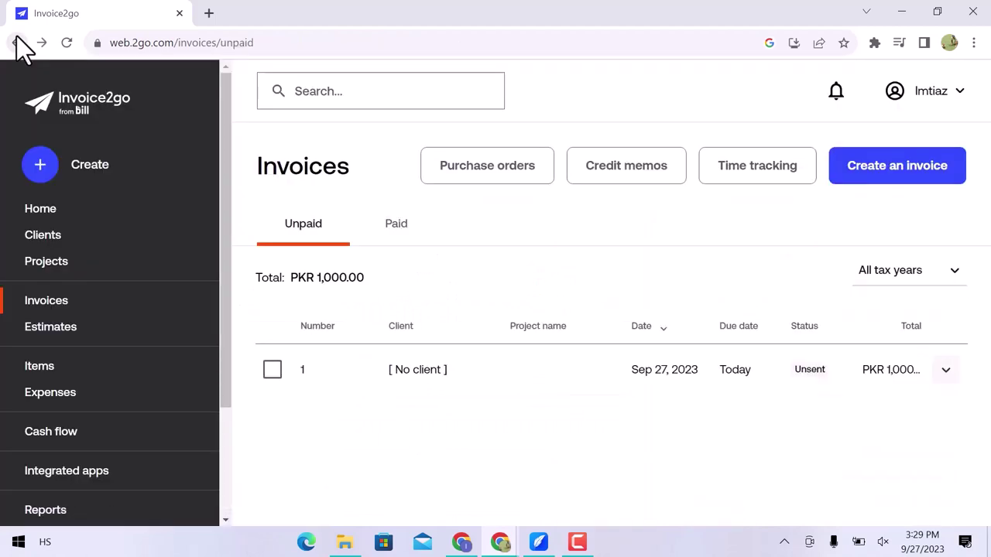